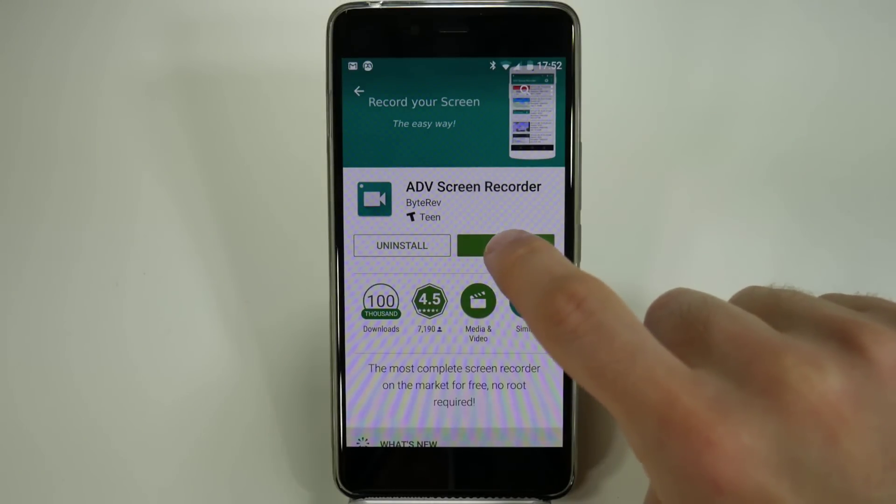
# Step: Review ADV Screen Recorder's settings, keeping 720p resolution and 10Mbps bitrate, then return to its main screen
pyautogui.click(518, 246)
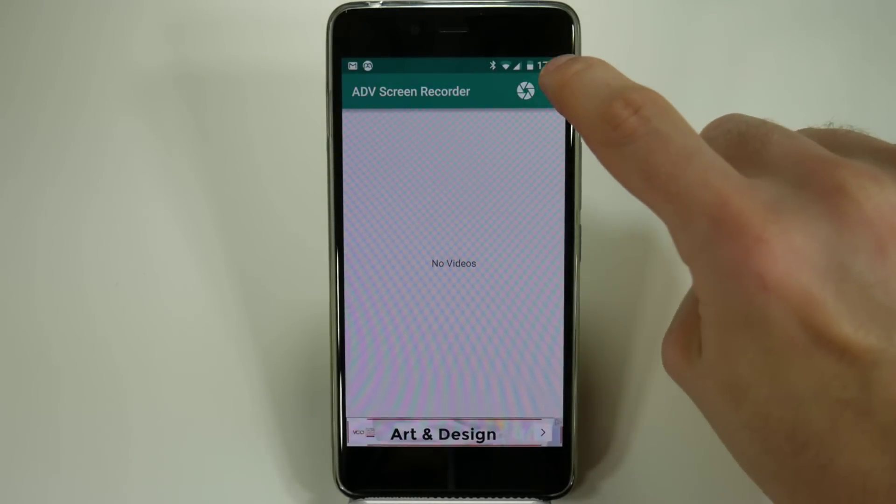
pyautogui.click(555, 91)
pyautogui.click(494, 90)
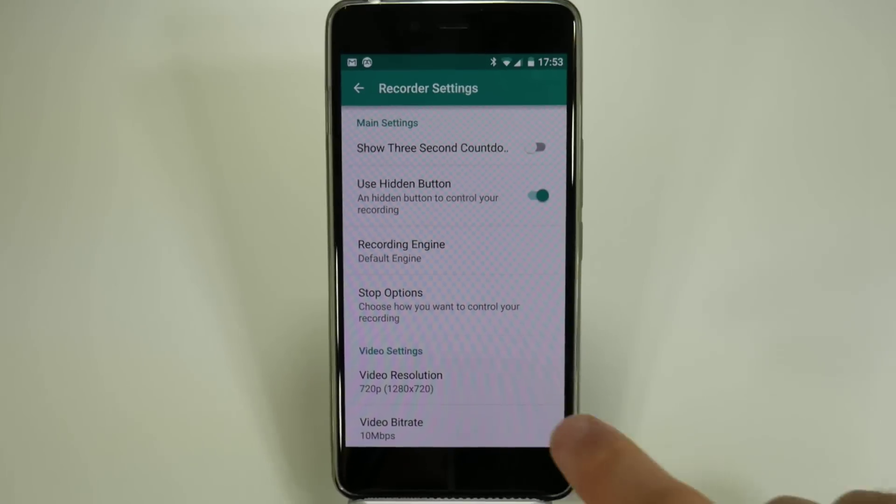
pyautogui.click(432, 380)
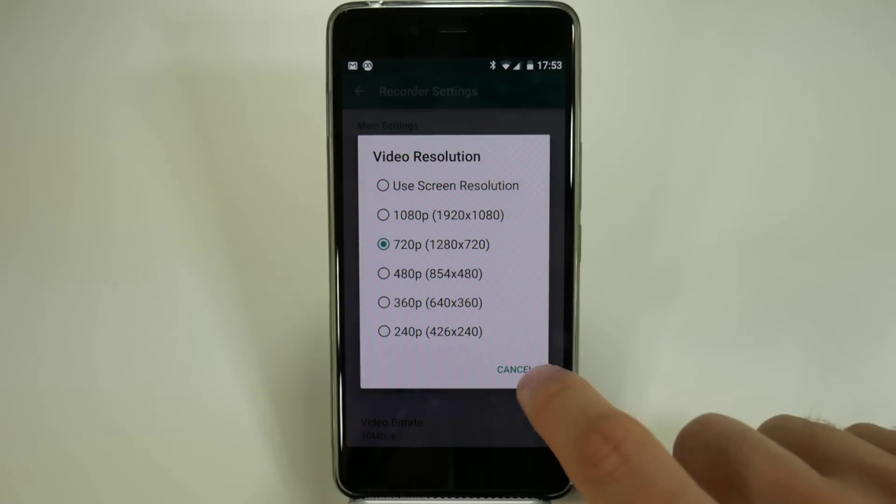
pyautogui.click(515, 370)
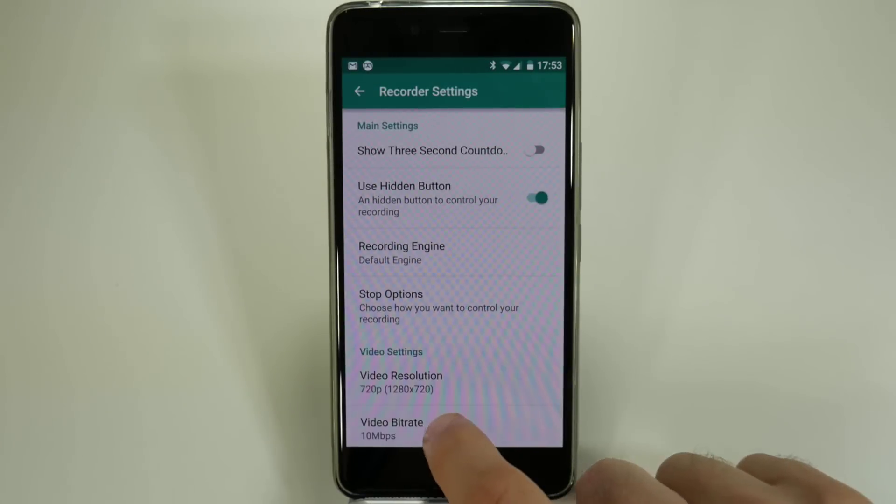
pyautogui.click(423, 427)
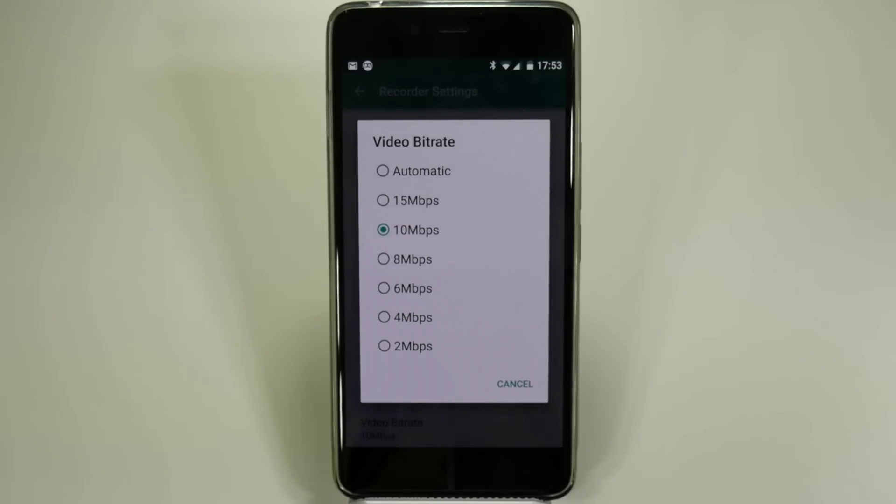
pyautogui.click(515, 384)
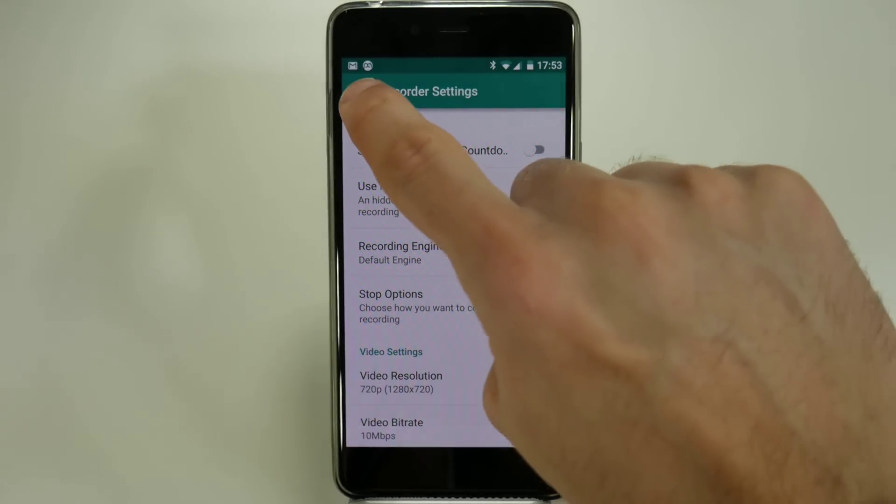
pyautogui.click(359, 91)
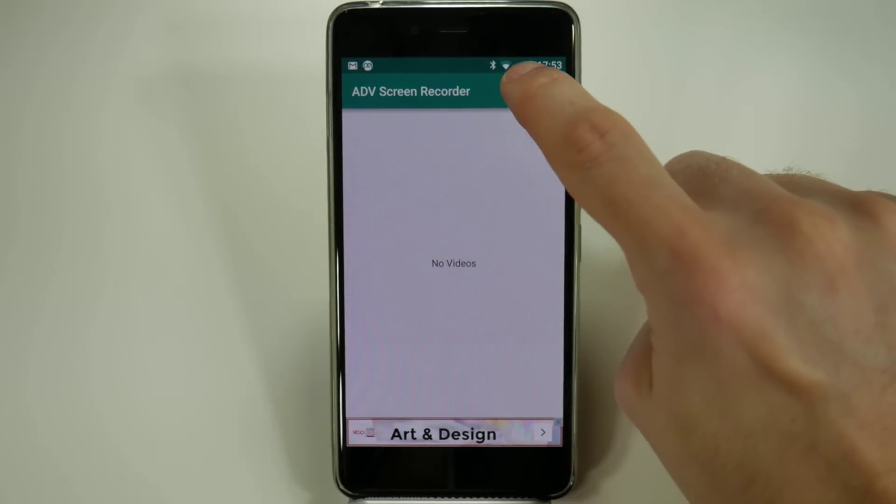
# Step: Start a screen recording, accepting the Android 5.1 warning and granting screen-capture permission
pyautogui.click(526, 90)
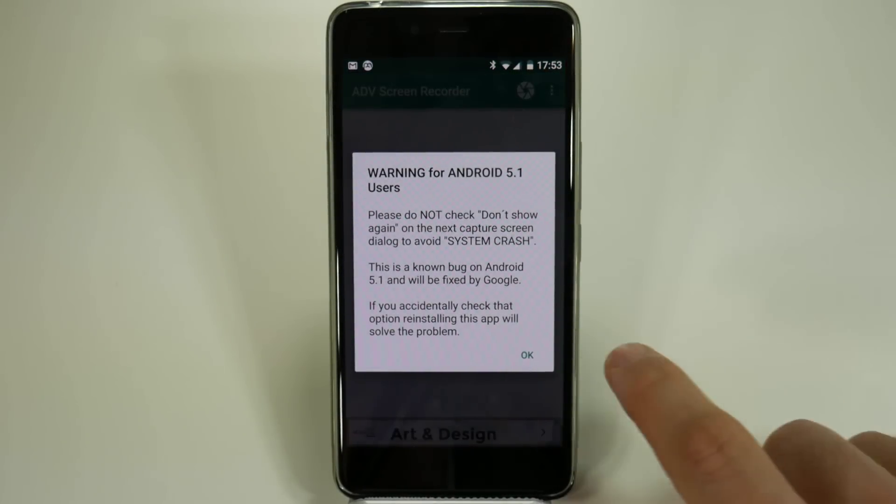
pyautogui.click(526, 355)
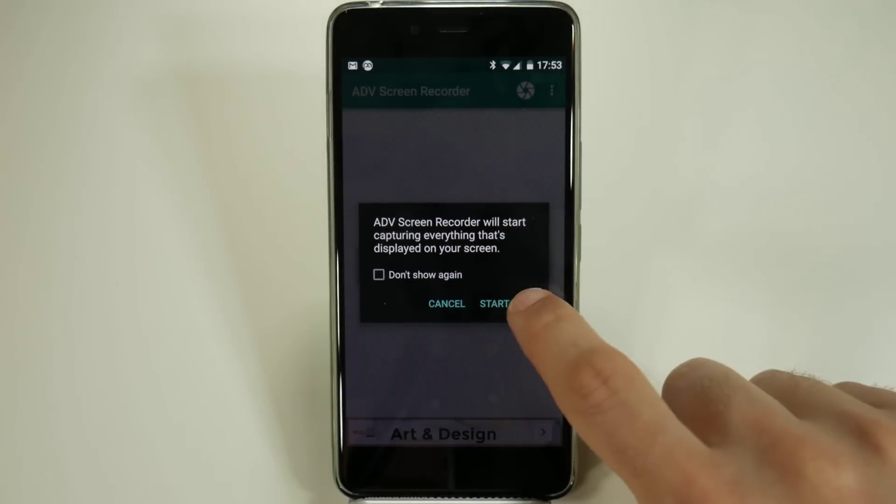
pyautogui.click(507, 304)
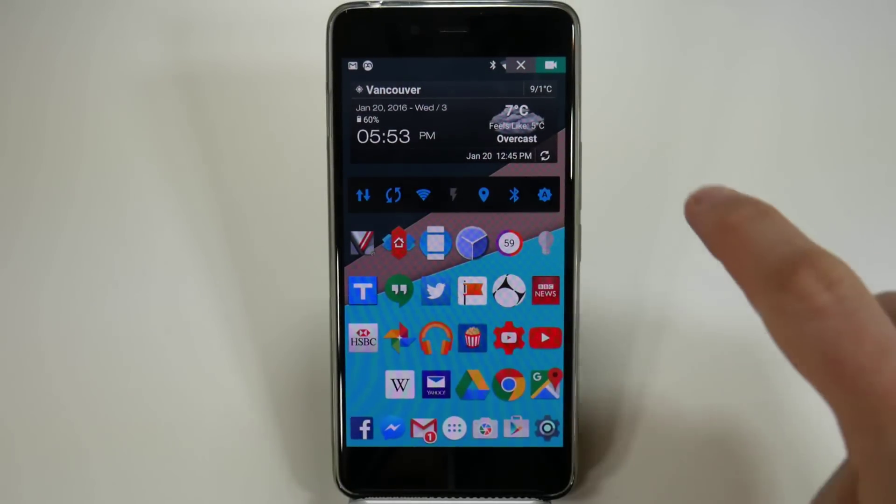
pyautogui.click(551, 66)
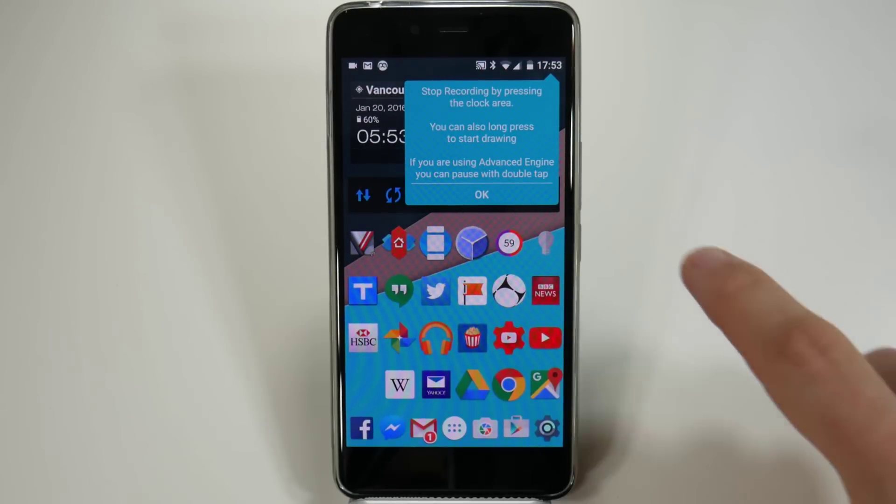
# Step: Dismiss the stop-recording tip and flip between the notes, icon-grid and weather home pages
pyautogui.click(504, 194)
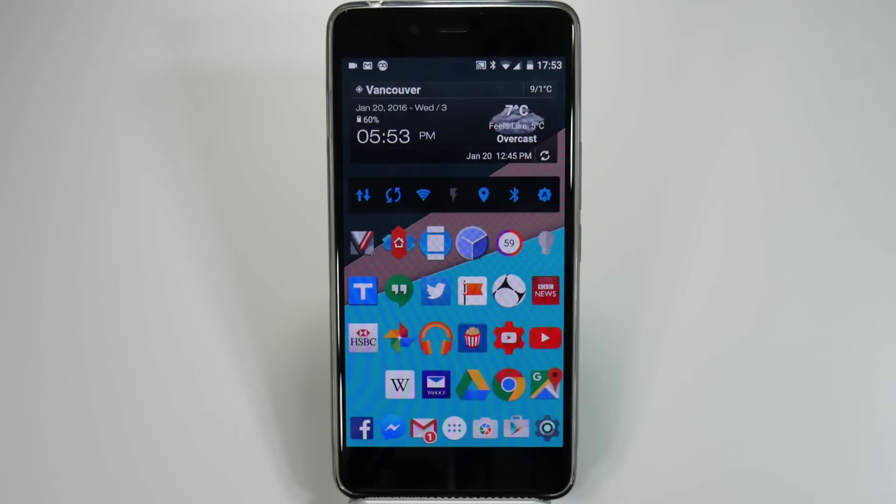
pyautogui.moveTo(540, 330); pyautogui.dragTo(373, 326)
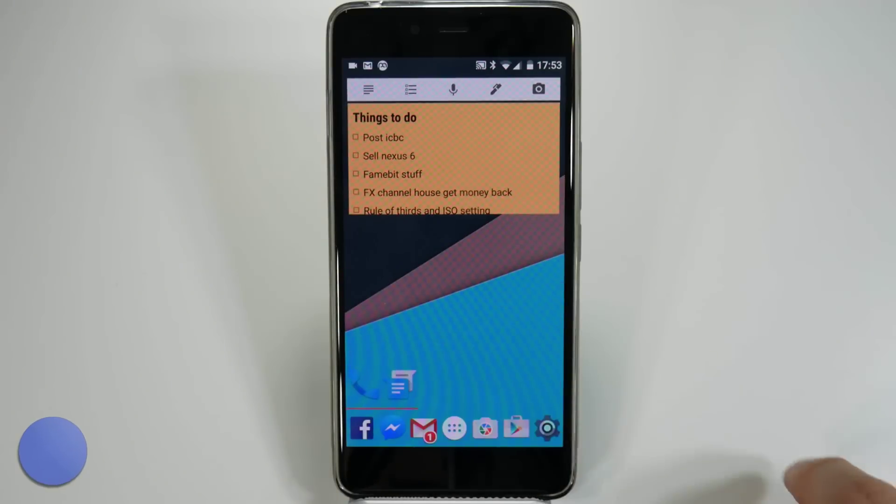
pyautogui.moveTo(401, 231); pyautogui.dragTo(551, 242)
pyautogui.moveTo(397, 276); pyautogui.dragTo(551, 285)
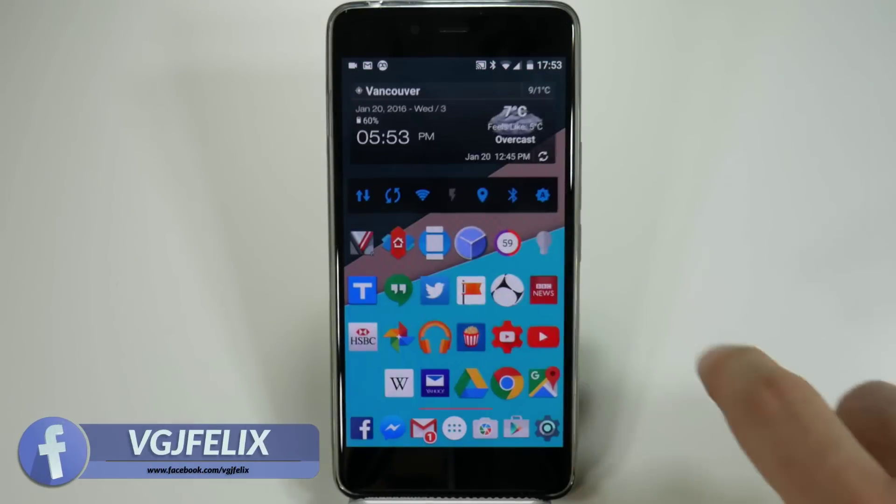
# Step: Refresh the BBC News stories, then pull down and close the notification shade
pyautogui.click(546, 291)
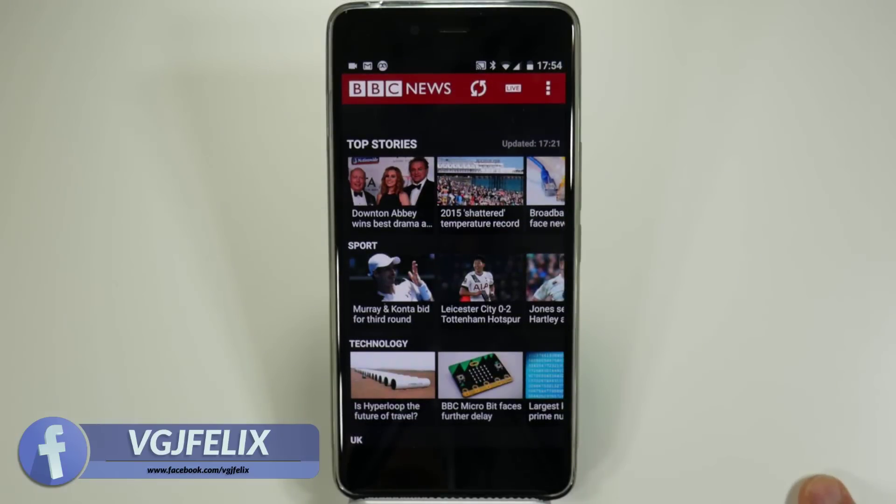
pyautogui.click(478, 88)
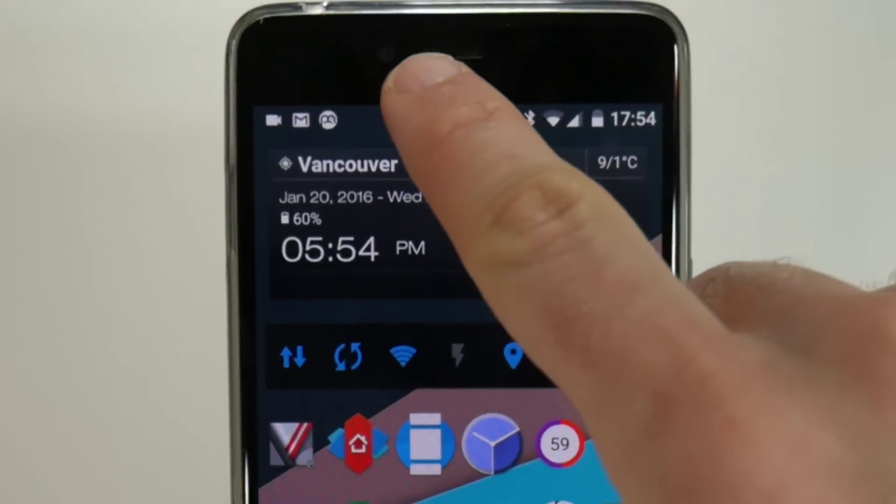
pyautogui.moveTo(439, 68); pyautogui.dragTo(438, 327)
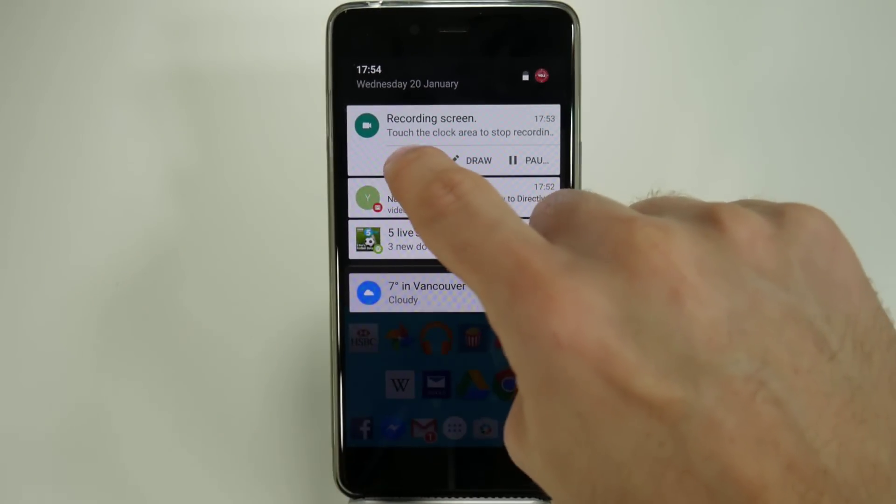
pyautogui.moveTo(421, 291); pyautogui.dragTo(420, 130)
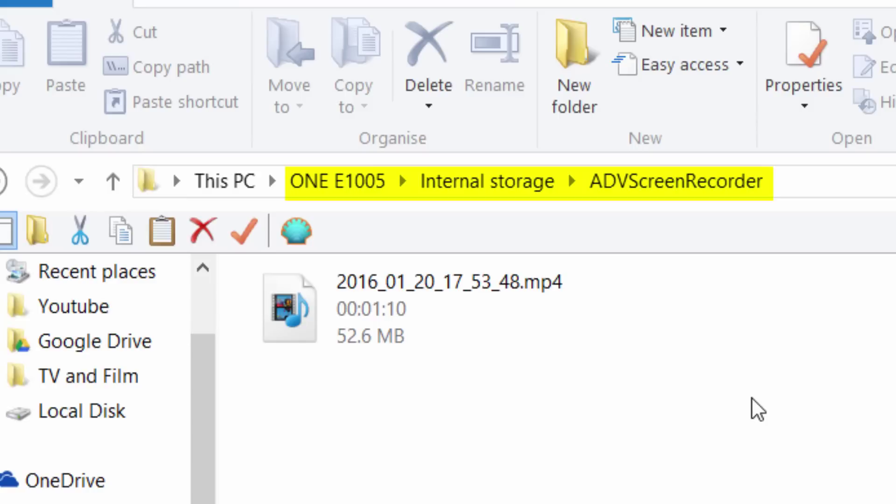
# Step: Drag the recording from ADVScreenRecorder into the How to shoot an android video window
pyautogui.moveTo(385, 323); pyautogui.dragTo(0, 503)
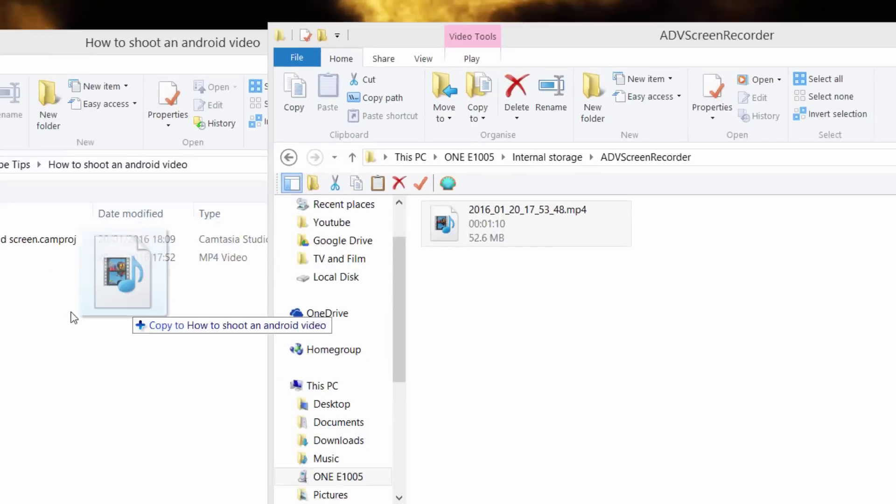
pyautogui.moveTo(161, 300); pyautogui.dragTo(161, 300)
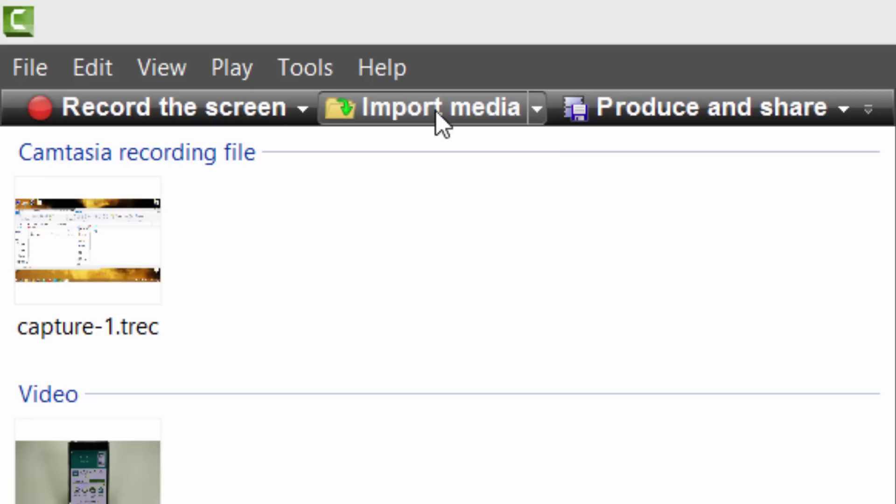
# Step: Import 2016_01_20_17_53_48.mp4 into the clip bin through Import media
pyautogui.click(437, 113)
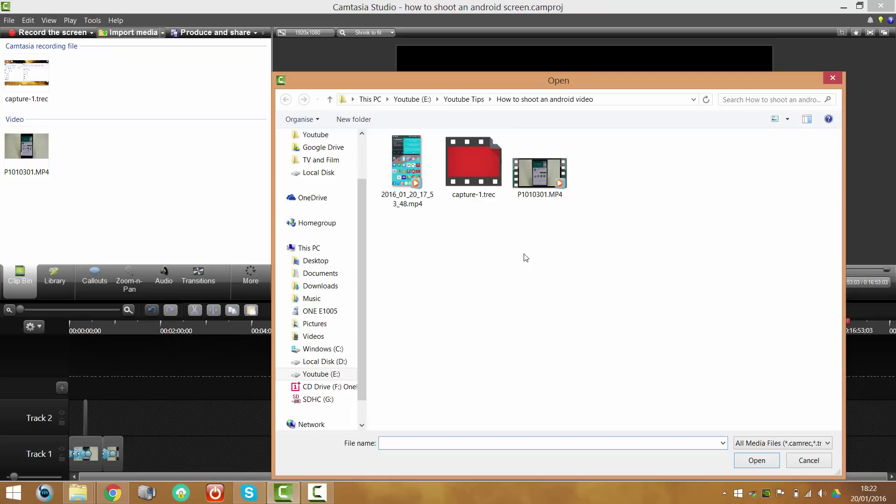
pyautogui.doubleClick(402, 177)
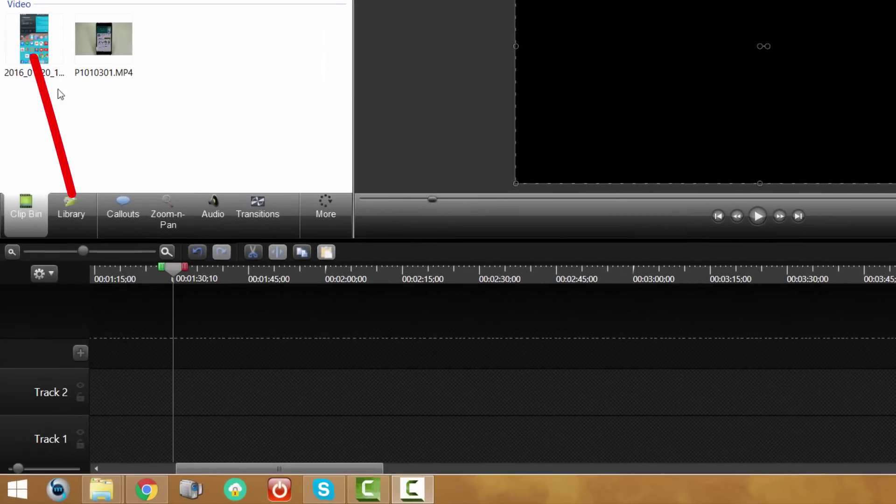
# Step: Place the phone recording on Track 1 at the playhead and a second copy on Track 2
pyautogui.click(29, 148)
pyautogui.moveTo(38, 42); pyautogui.dragTo(175, 267)
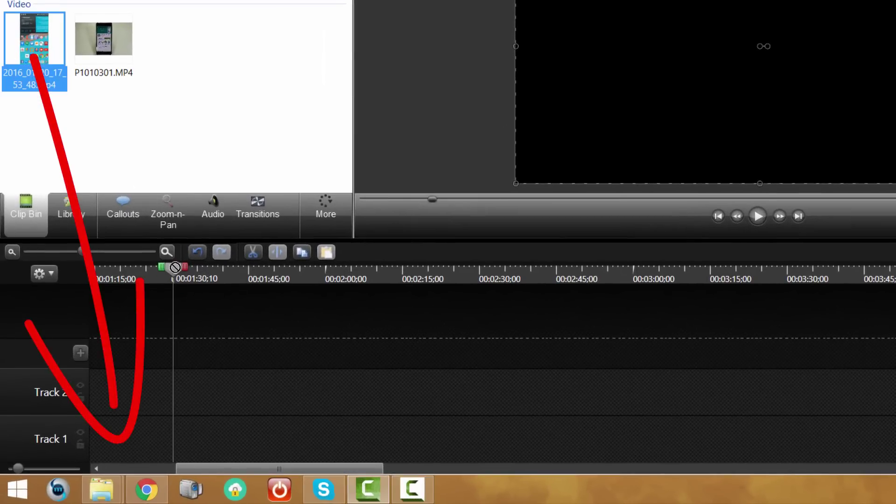
pyautogui.moveTo(192, 432); pyautogui.dragTo(191, 435)
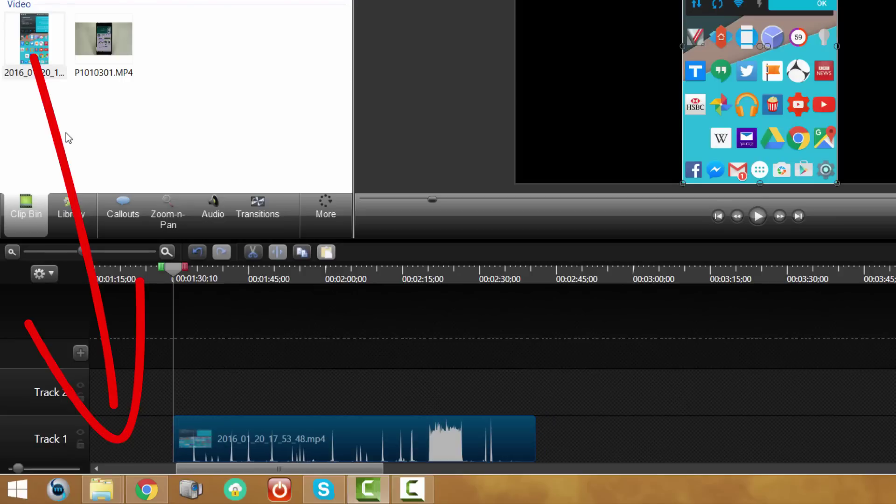
pyautogui.moveTo(27, 37); pyautogui.dragTo(187, 319)
pyautogui.moveTo(176, 394); pyautogui.dragTo(210, 396)
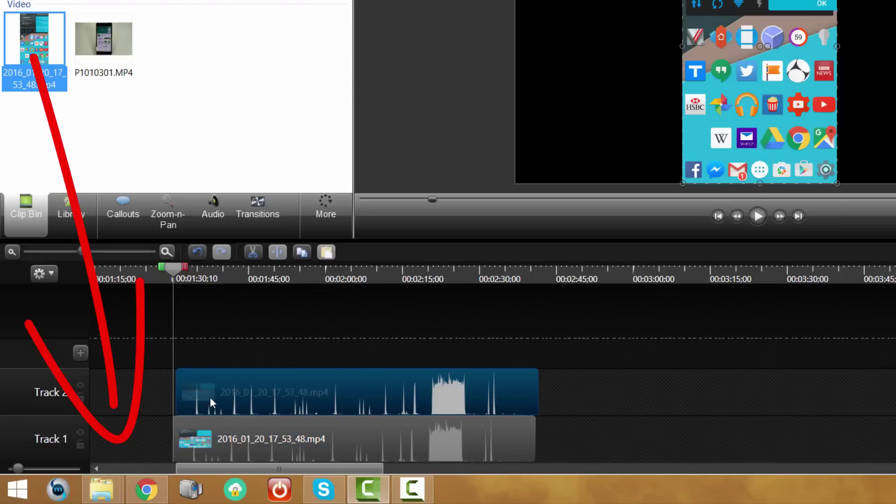
# Step: Silence the Track 1 clip's audio and move the second copy onto a new Track 4
pyautogui.rightClick(217, 383)
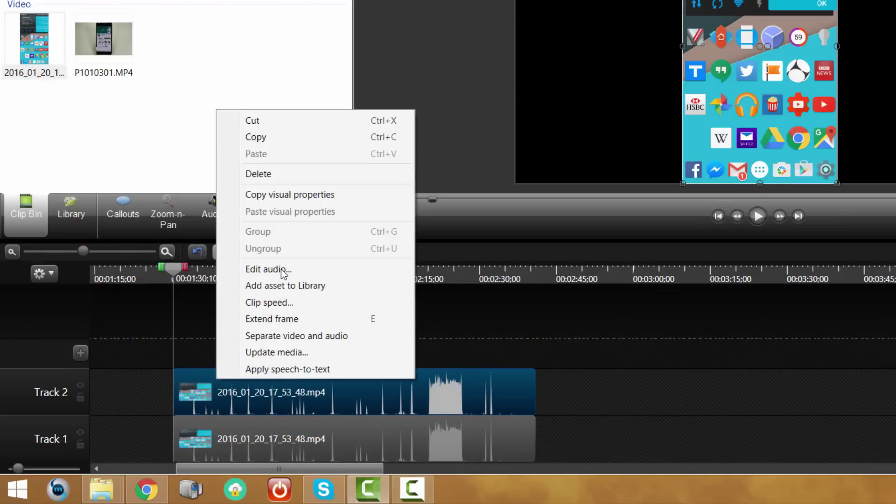
pyautogui.click(282, 270)
pyautogui.click(322, 438)
pyautogui.rightClick(328, 451)
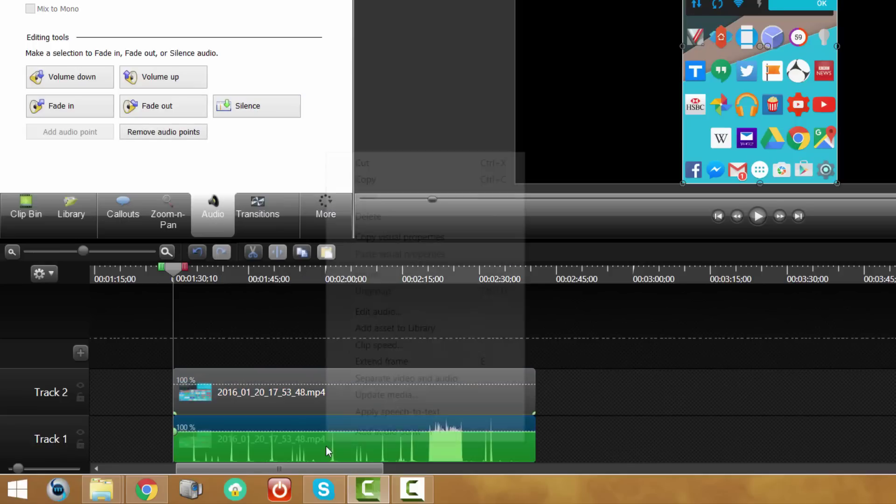
pyautogui.press('Escape')
pyautogui.click(254, 112)
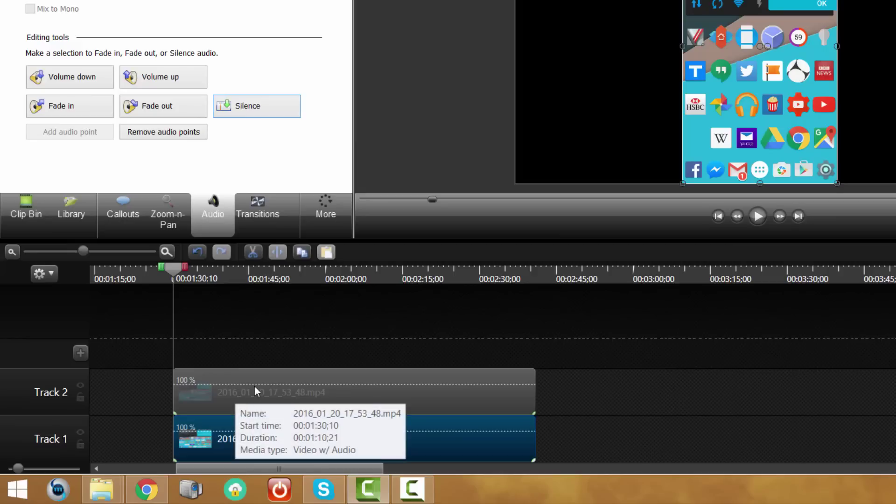
pyautogui.moveTo(254, 386); pyautogui.dragTo(253, 336)
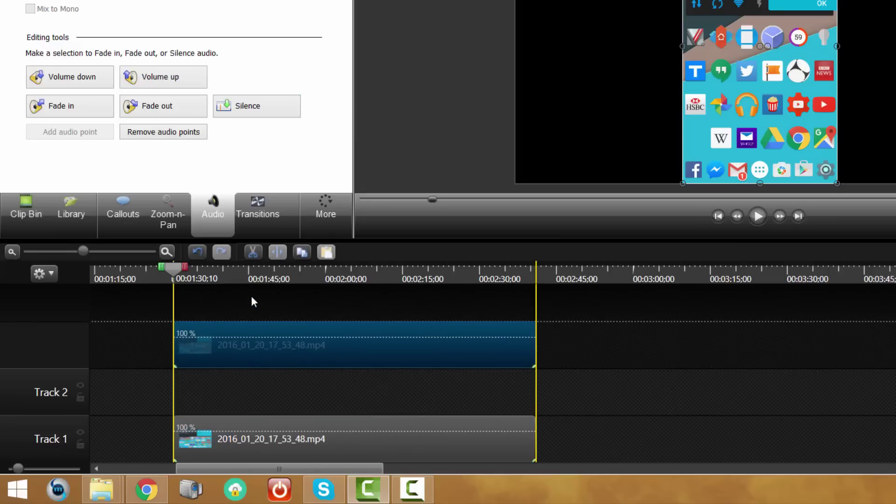
pyautogui.moveTo(252, 302)
pyautogui.mouseDown()
pyautogui.moveTo(250, 290)
pyautogui.moveTo(250, 316)
pyautogui.moveTo(255, 294)
pyautogui.mouseUp()
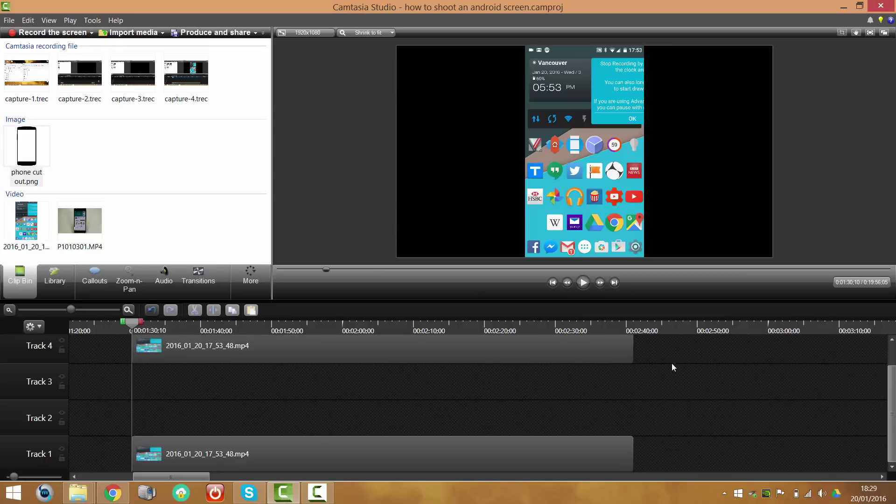
# Step: At 25% canvas zoom, move the Track 1 copy to the canvas top and enlarge it well beyond the canvas
pyautogui.click(476, 444)
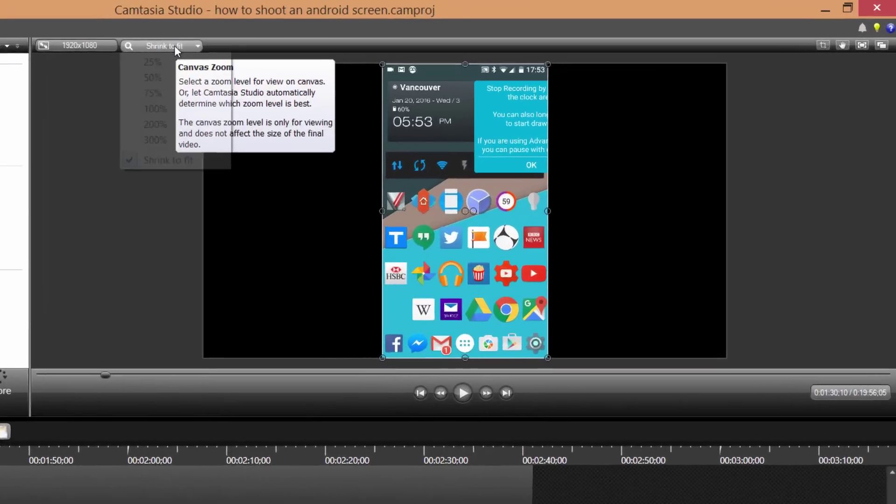
pyautogui.click(391, 33)
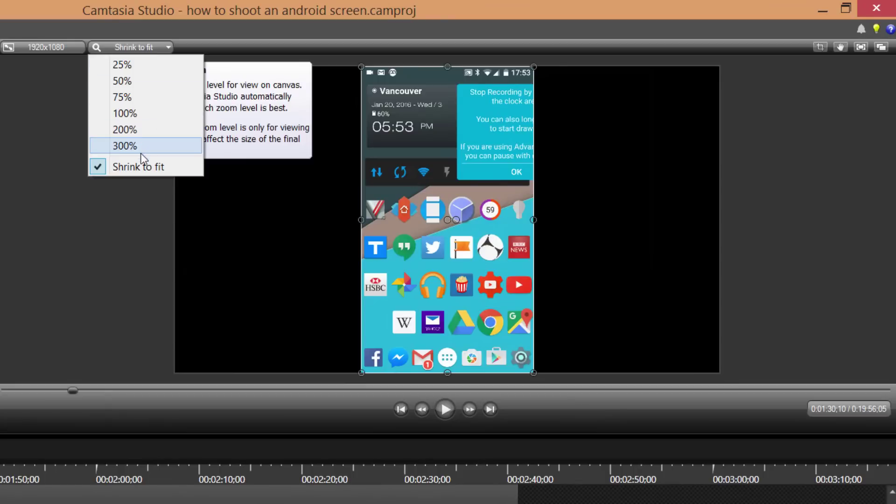
pyautogui.click(137, 69)
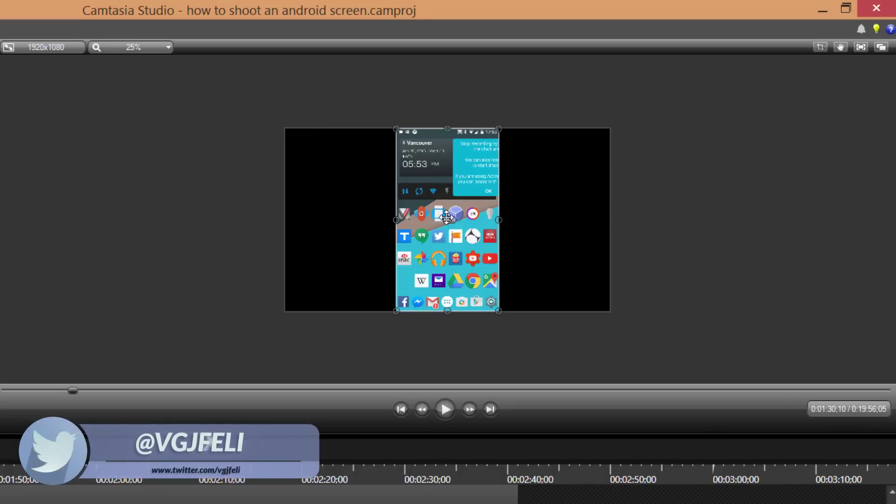
pyautogui.moveTo(447, 217); pyautogui.dragTo(335, 38)
pyautogui.moveTo(387, 127); pyautogui.dragTo(608, 304)
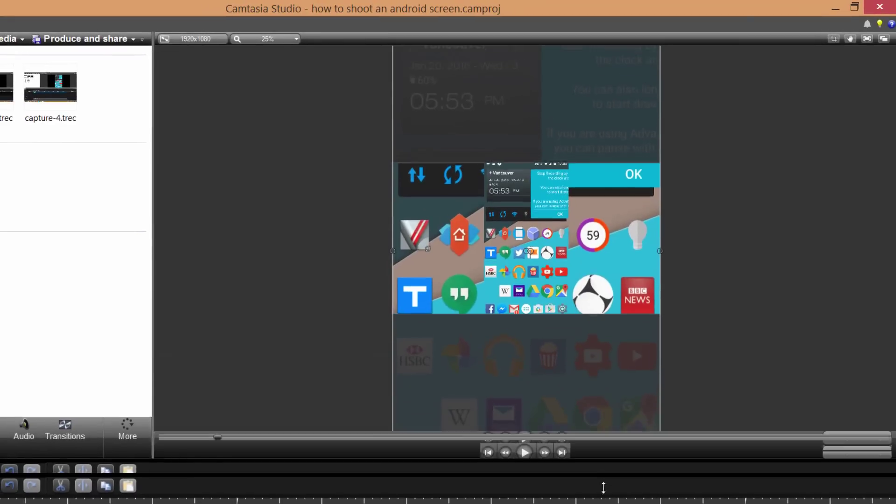
# Step: In crop mode, trim the enlarged backdrop's top and bottom to the canvas edges
pyautogui.moveTo(604, 488); pyautogui.dragTo(604, 503)
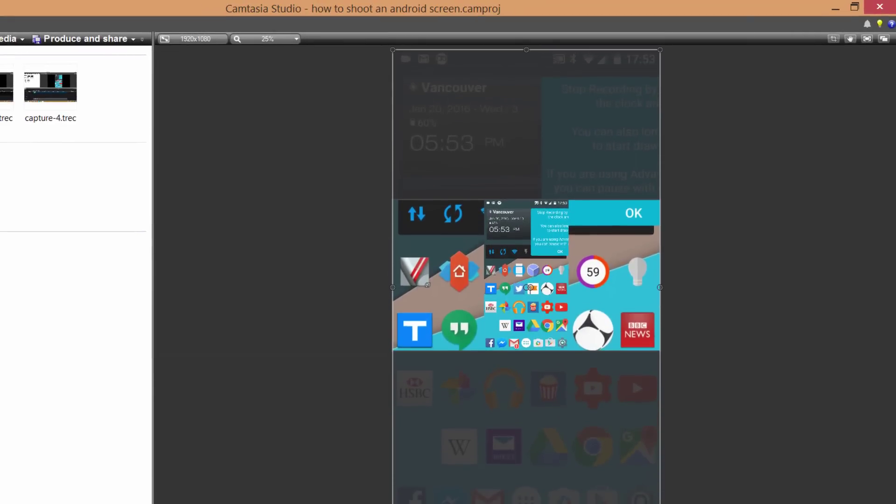
pyautogui.click(833, 39)
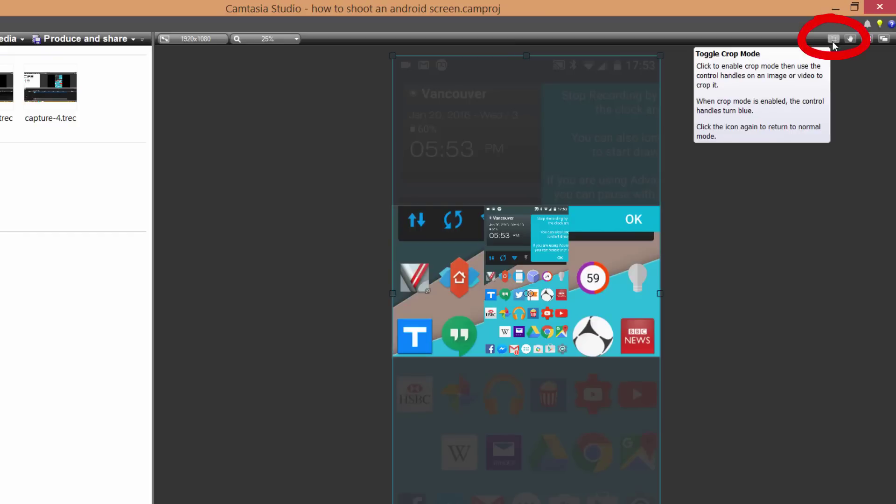
pyautogui.moveTo(526, 56); pyautogui.dragTo(514, 204)
pyautogui.click(587, 413)
pyautogui.moveTo(586, 413); pyautogui.dragTo(578, 362)
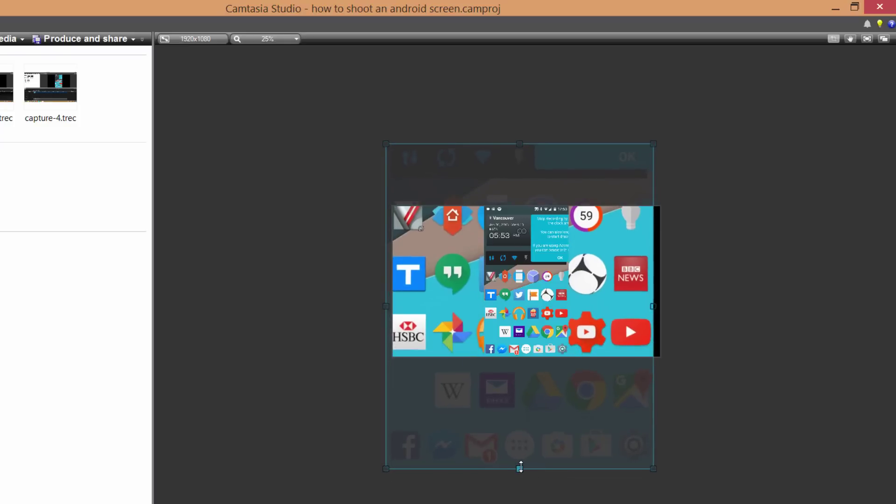
pyautogui.moveTo(521, 467); pyautogui.dragTo(518, 400)
pyautogui.moveTo(583, 168); pyautogui.dragTo(590, 232)
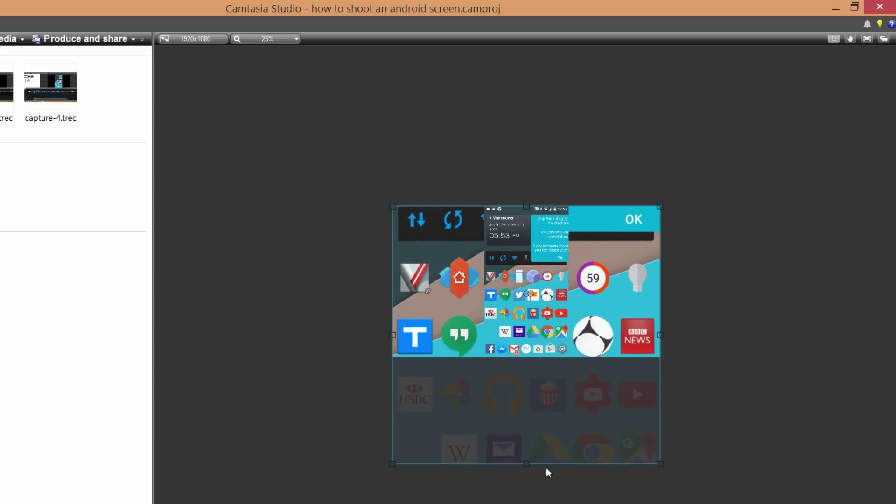
pyautogui.moveTo(530, 466); pyautogui.dragTo(536, 357)
pyautogui.click(260, 39)
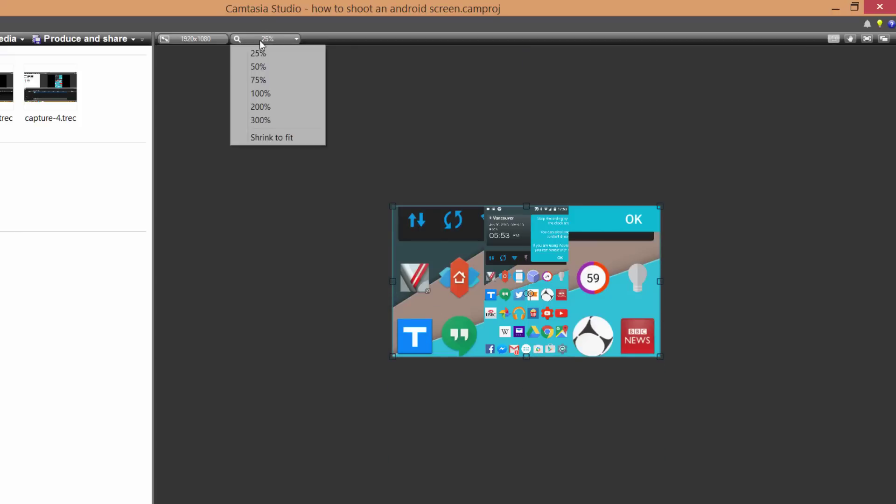
# Step: Fit the canvas with Shrink to fit and add a Blur callout from the Special shapes
pyautogui.click(265, 137)
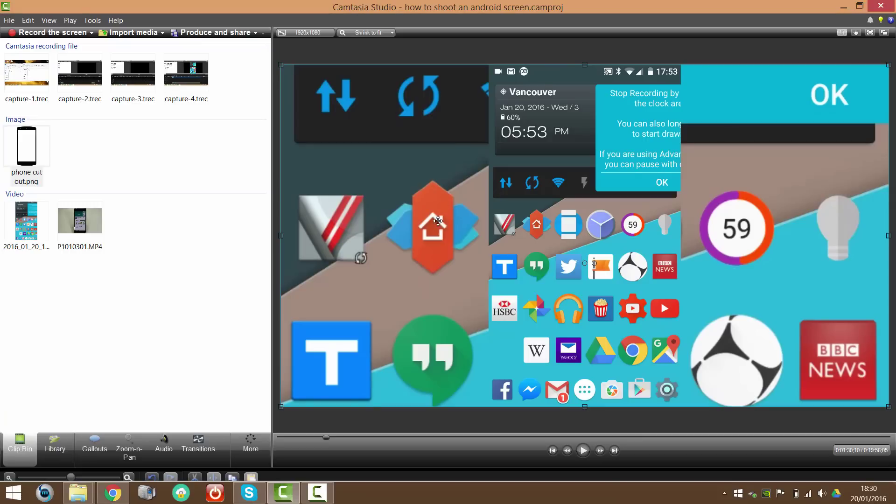
pyautogui.click(318, 494)
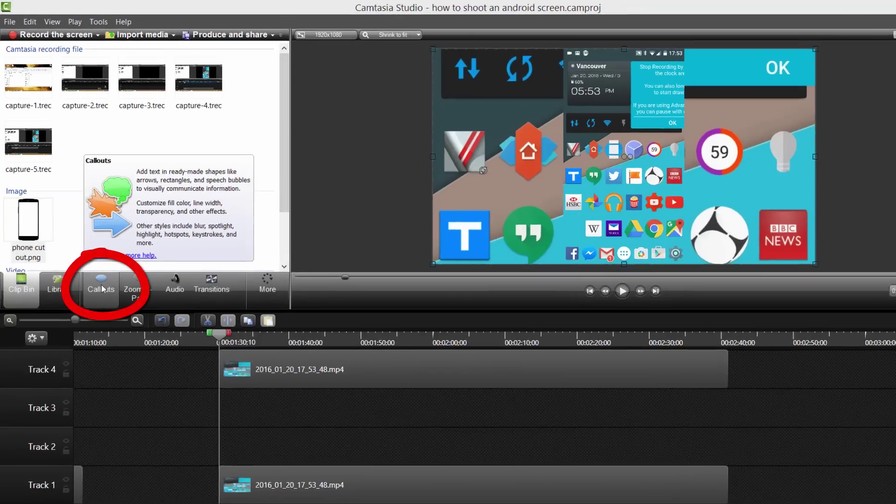
pyautogui.click(95, 269)
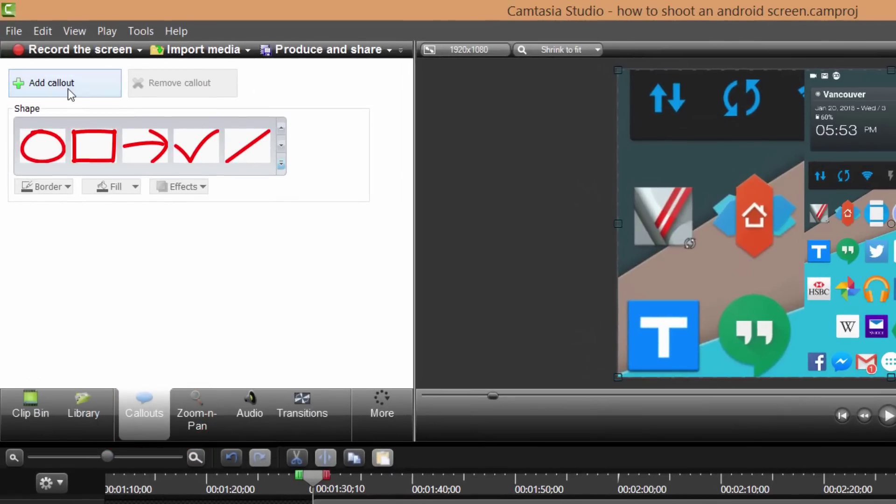
pyautogui.click(64, 82)
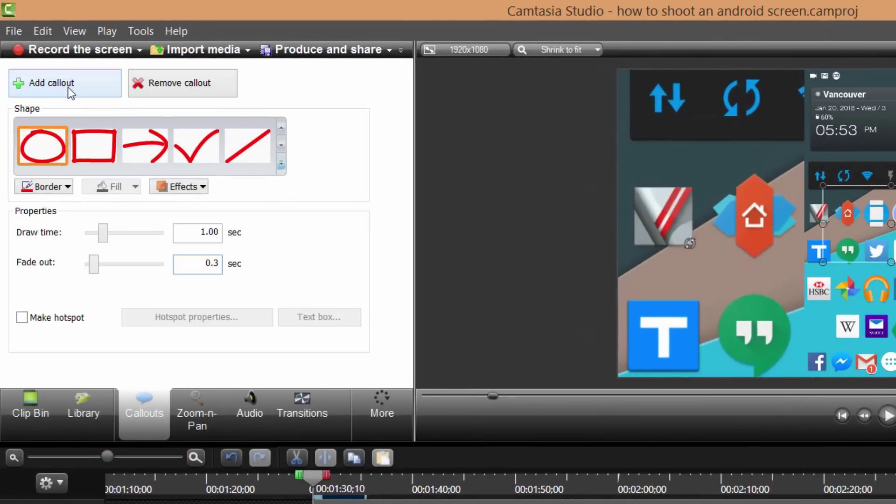
pyautogui.click(281, 164)
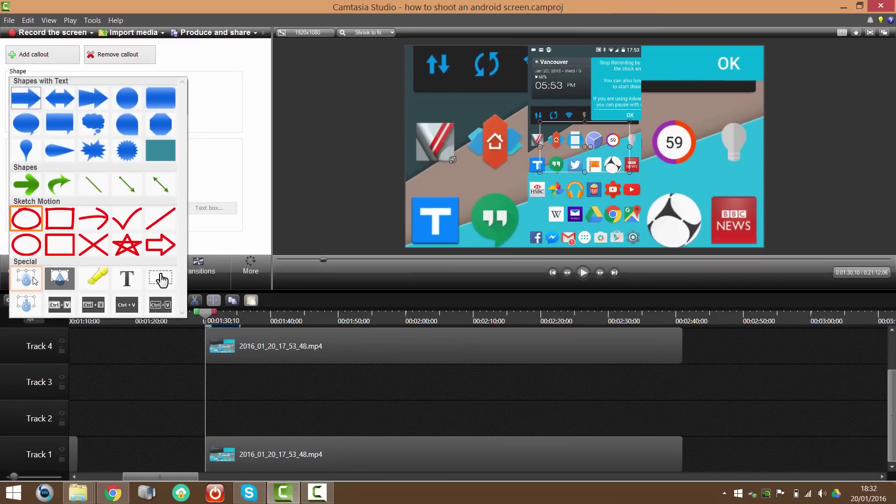
pyautogui.click(52, 426)
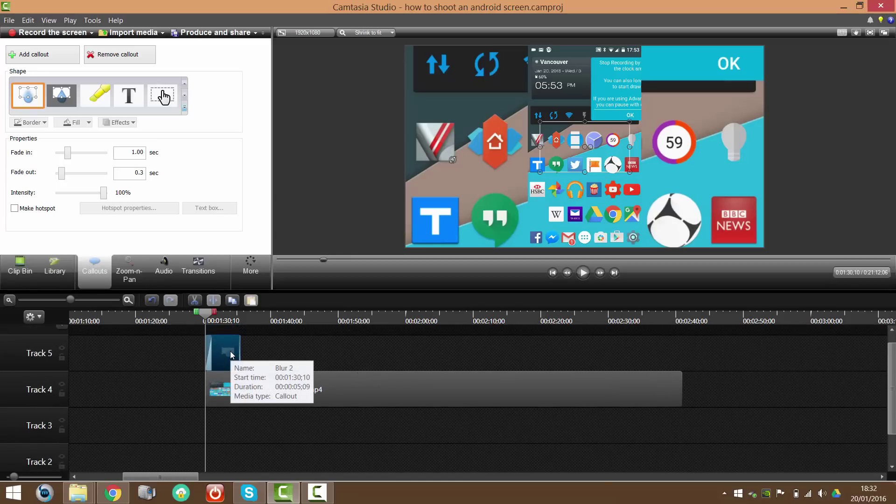
# Step: Move Blur 2 to Track 2, set both fades to 0, and stretch it to 00:01:10;21
pyautogui.moveTo(231, 351); pyautogui.dragTo(233, 459)
pyautogui.scroll(-2, 498, 403)
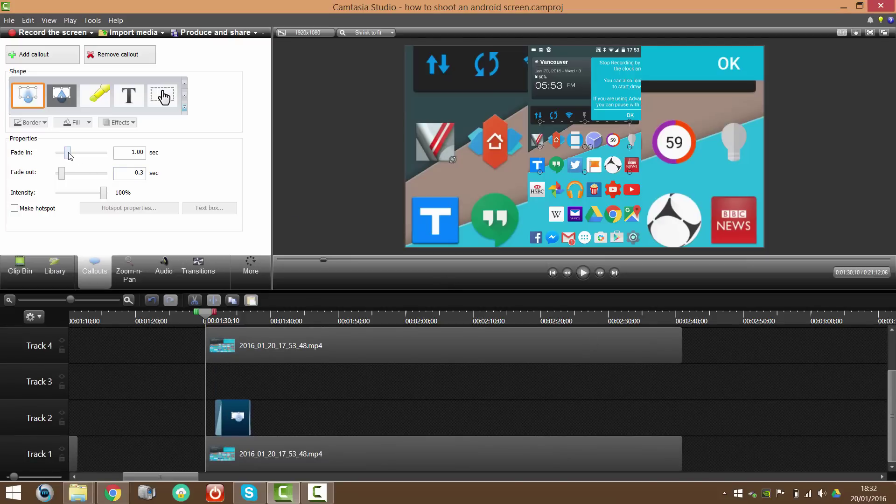
pyautogui.moveTo(68, 154); pyautogui.dragTo(52, 176)
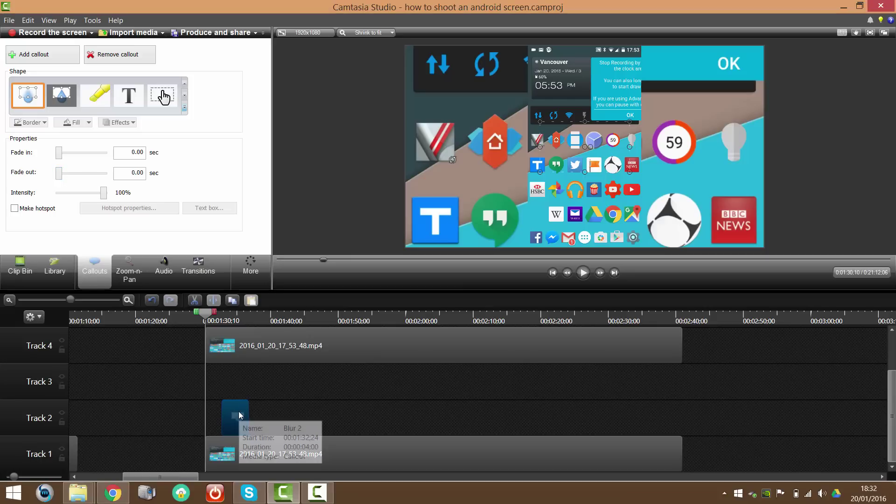
pyautogui.moveTo(235, 409); pyautogui.dragTo(226, 405)
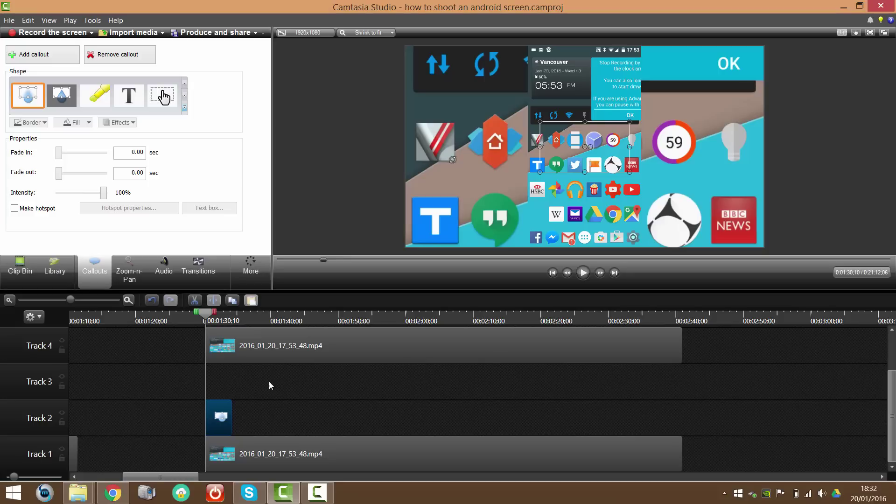
pyautogui.moveTo(232, 420); pyautogui.dragTo(675, 434)
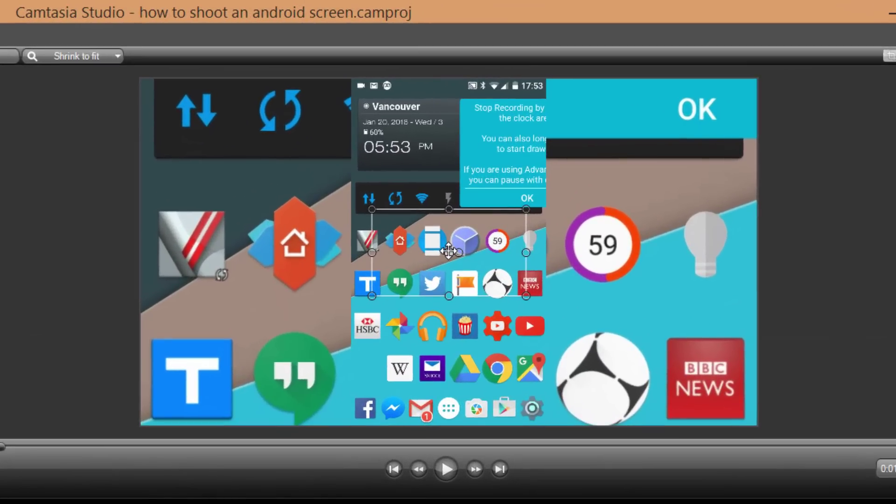
# Step: Move Blur 2 to the canvas top-left and stretch it over the whole enlarged background video
pyautogui.moveTo(449, 252); pyautogui.dragTo(216, 122)
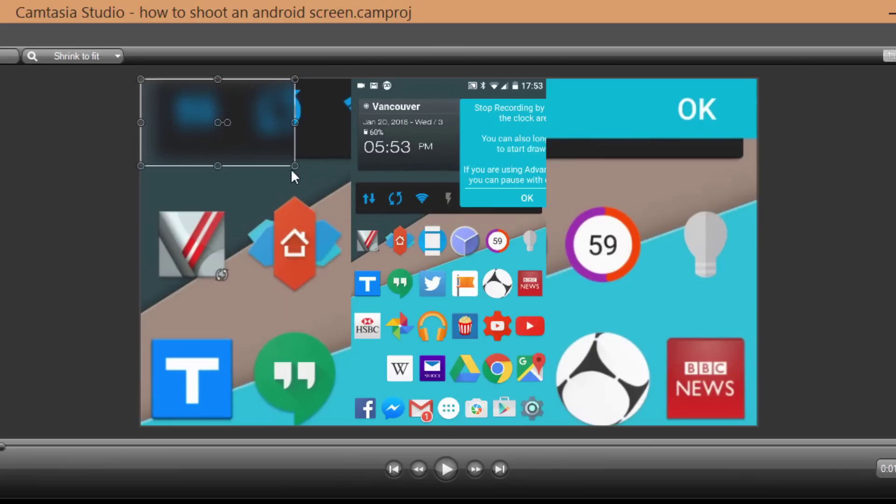
pyautogui.moveTo(294, 165); pyautogui.dragTo(757, 425)
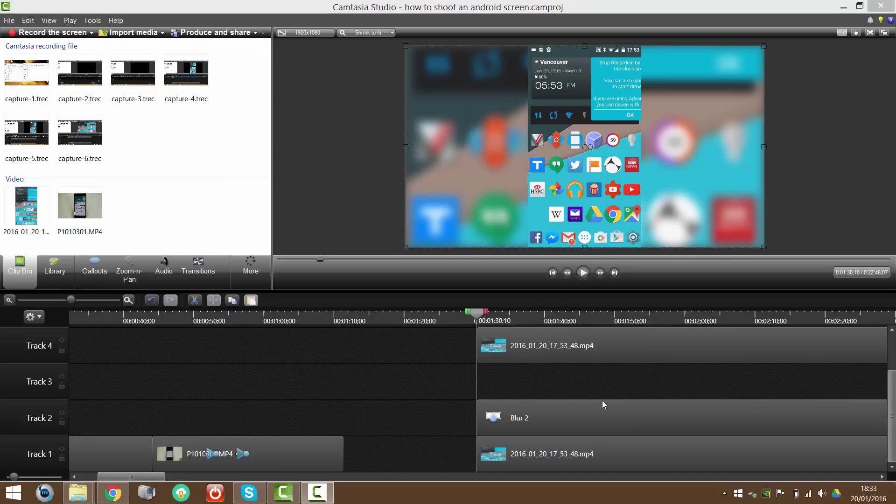
pyautogui.click(113, 493)
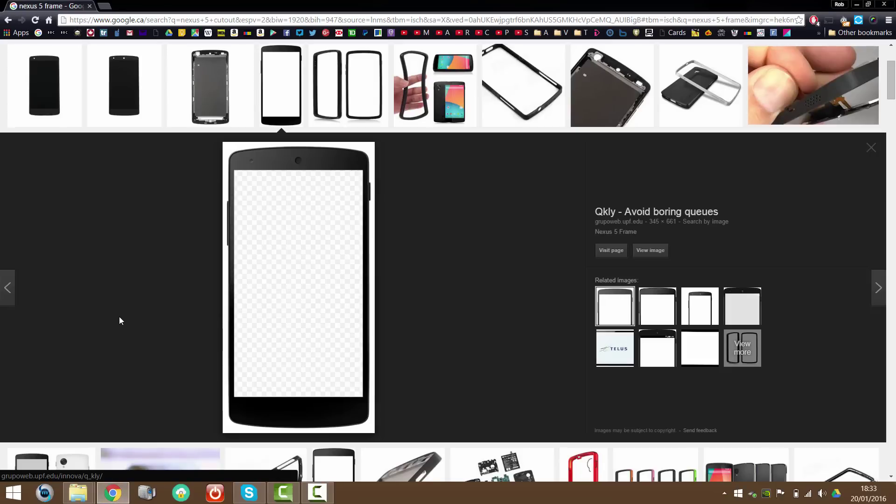
pyautogui.scroll(10, 119, 317)
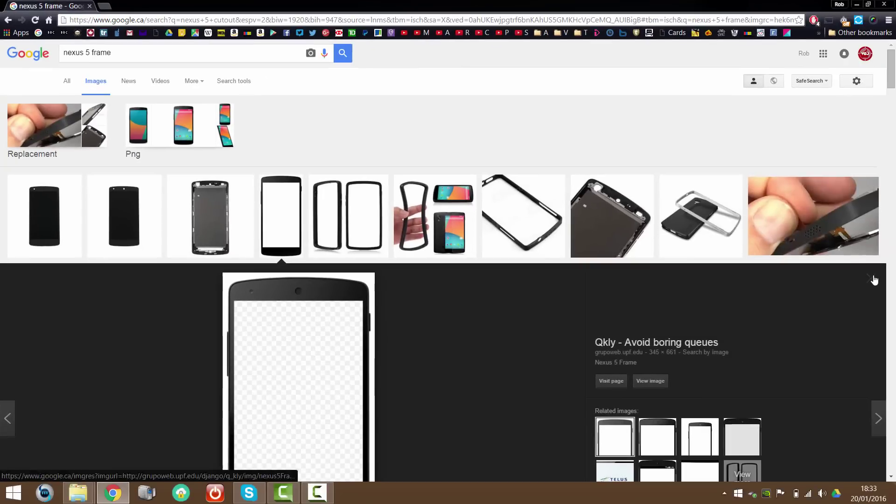
pyautogui.click(873, 280)
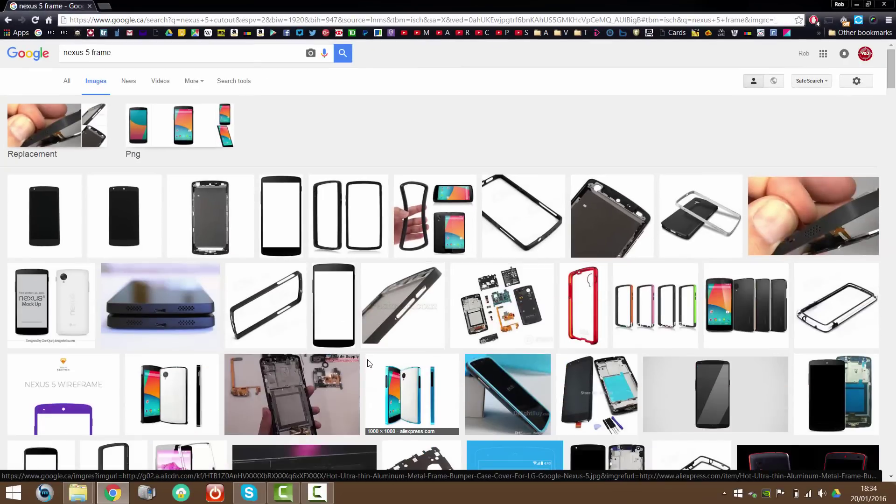
pyautogui.click(293, 243)
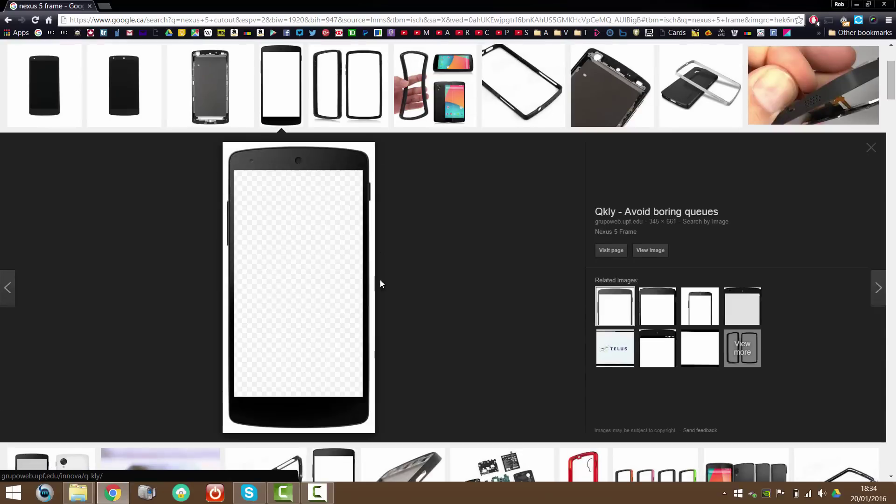
pyautogui.click(871, 148)
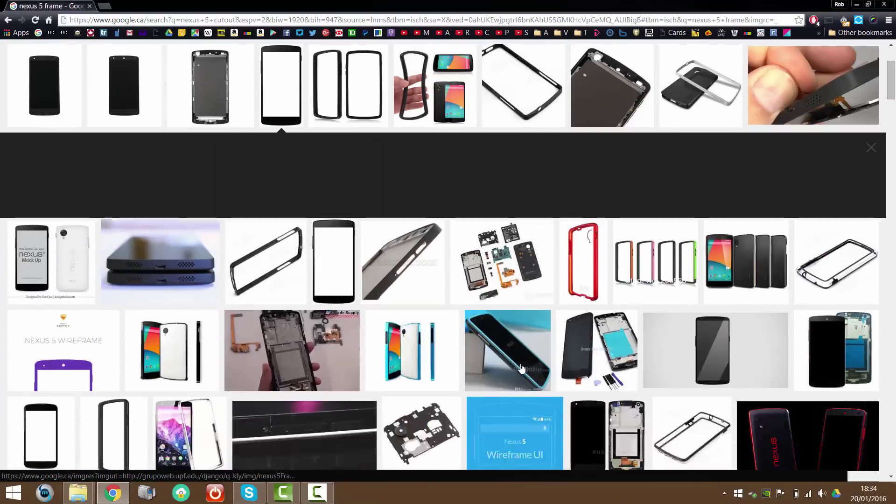
# Step: Import the image phone cut out.png into Camtasia's Clip Bin
pyautogui.click(284, 493)
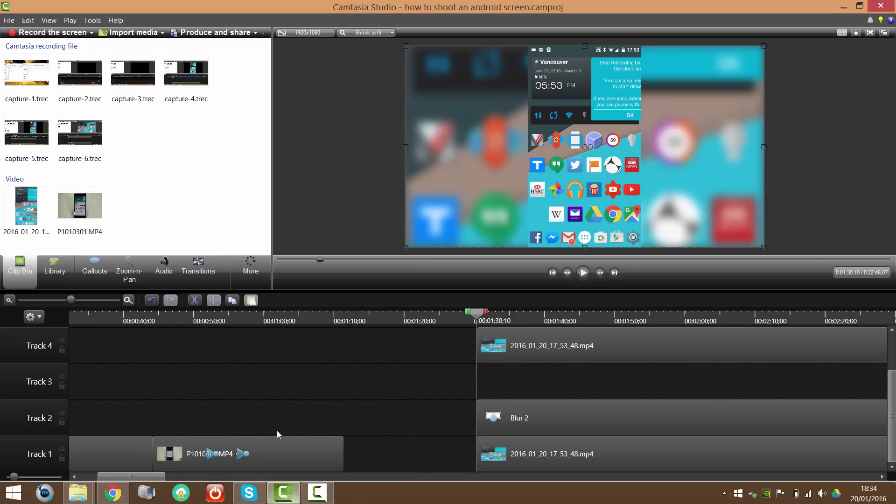
pyautogui.click(132, 32)
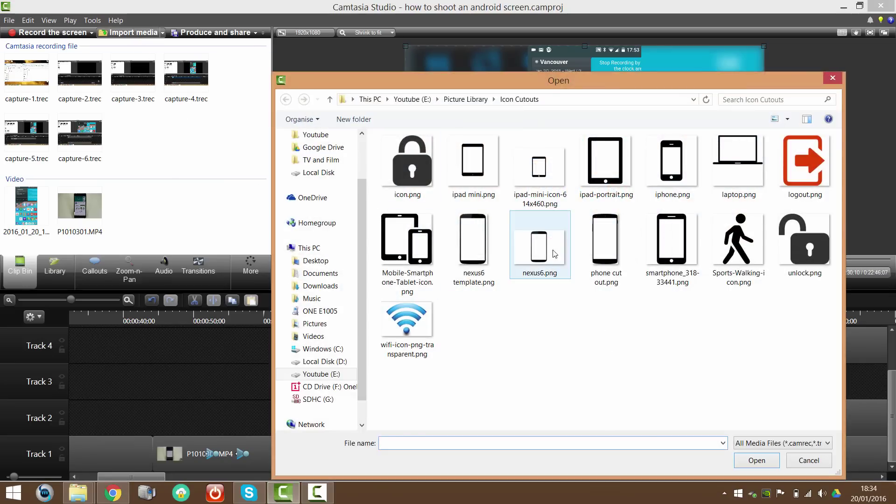
pyautogui.doubleClick(602, 252)
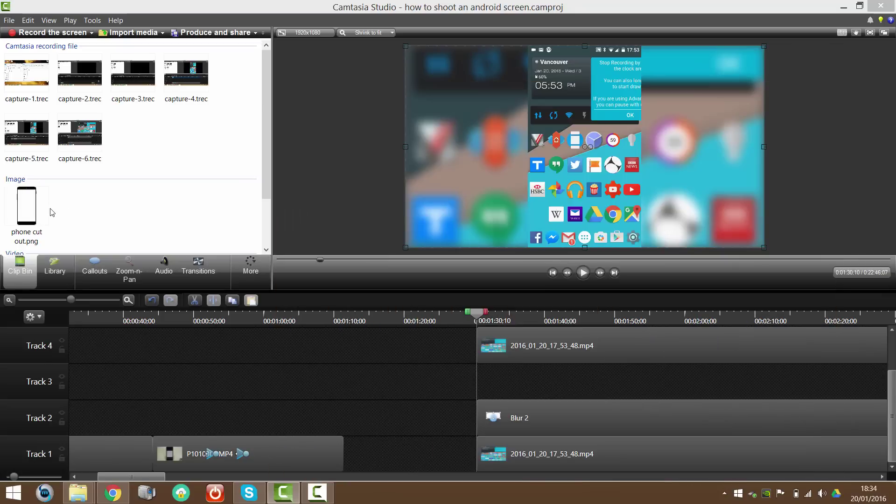
# Step: Place phone cut out.png on Track 3 above Blur 2 at the recording's start
pyautogui.moveTo(265, 148); pyautogui.dragTo(271, 179)
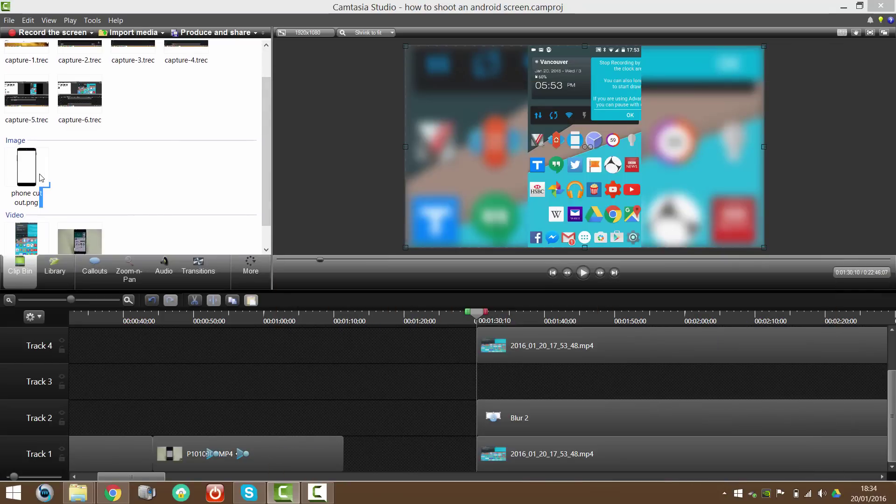
pyautogui.moveTo(41, 178); pyautogui.dragTo(49, 179)
pyautogui.moveTo(183, 223); pyautogui.dragTo(490, 383)
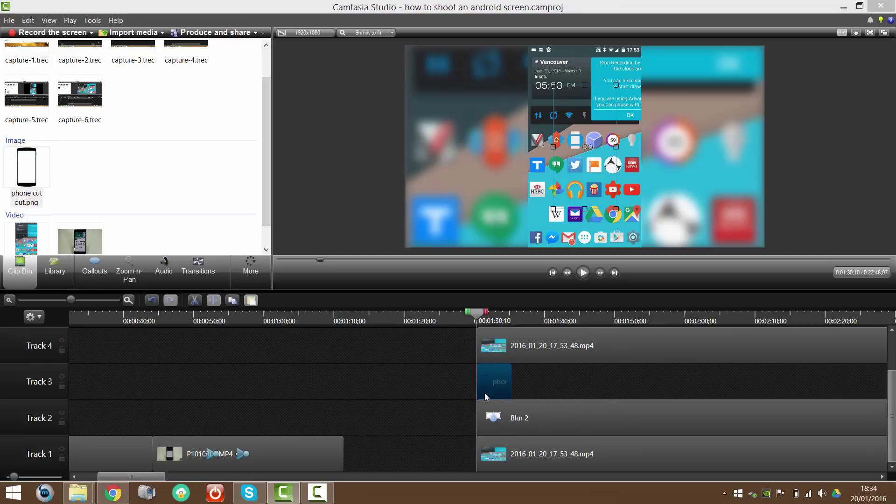
# Step: Scale the screen recording to fit inside the phone outline, then nudge it up slightly
pyautogui.moveTo(144, 477); pyautogui.dragTo(167, 484)
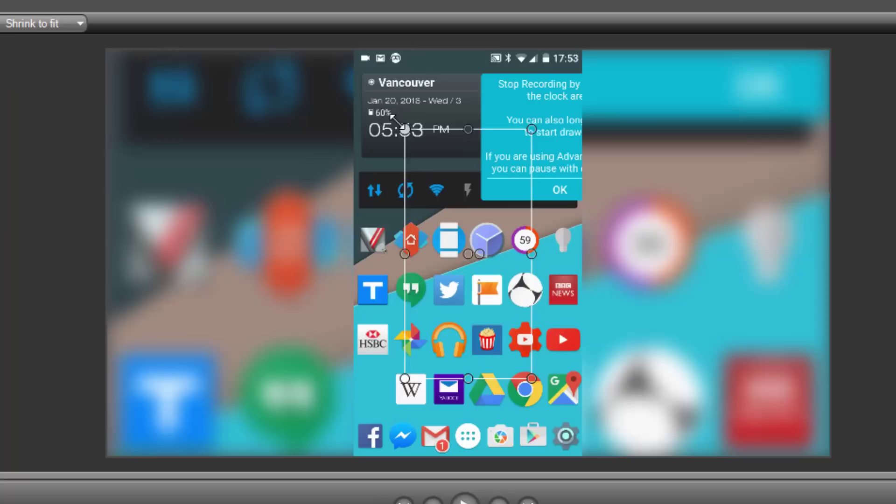
pyautogui.moveTo(395, 119); pyautogui.dragTo(365, 89)
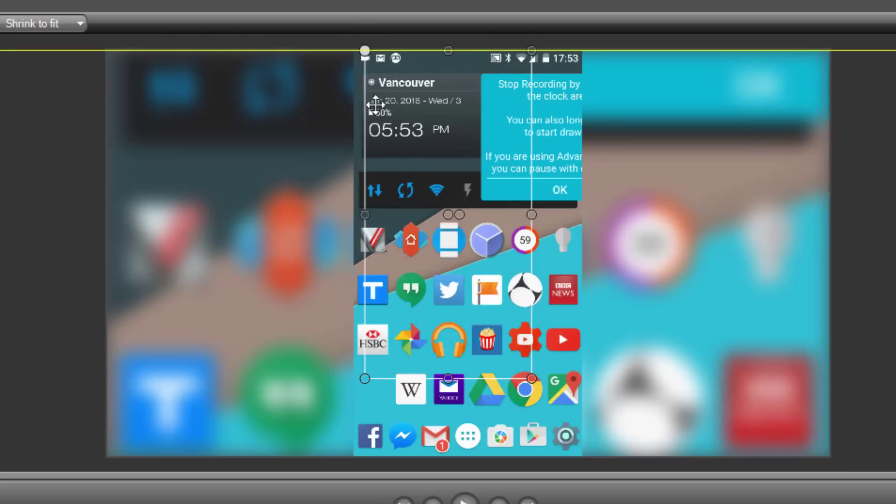
pyautogui.moveTo(531, 379); pyautogui.dragTo(572, 456)
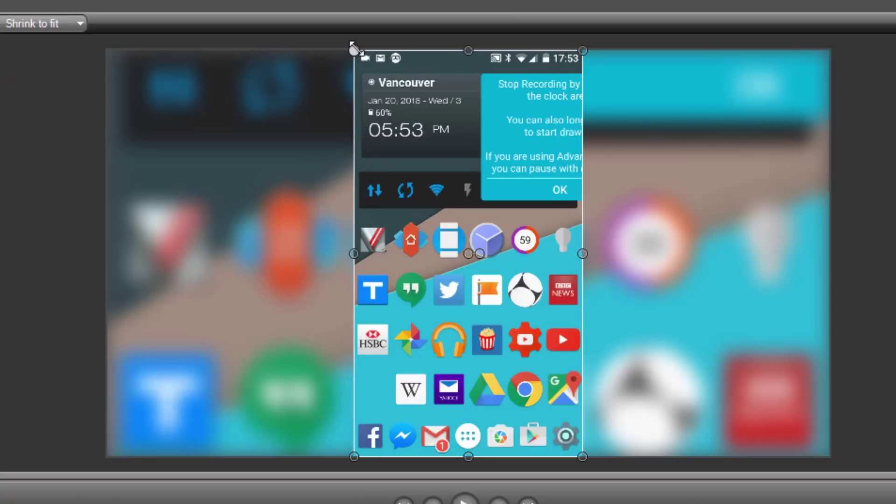
pyautogui.moveTo(353, 47); pyautogui.dragTo(388, 84)
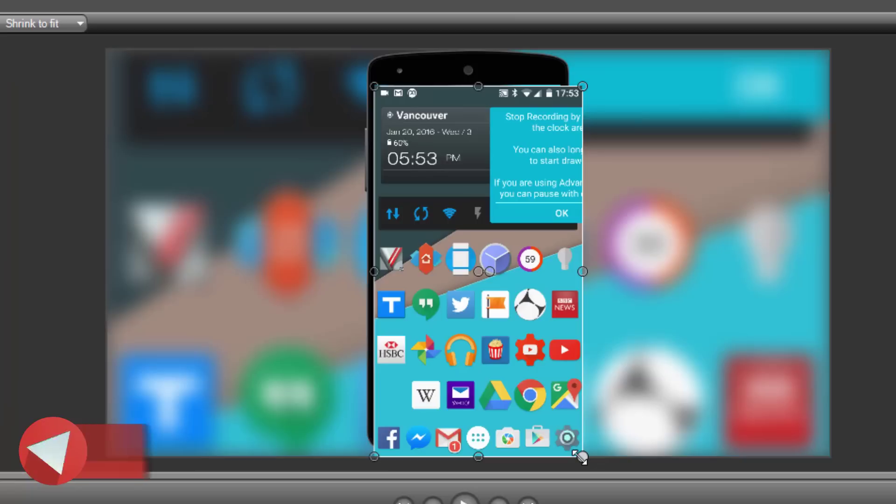
pyautogui.moveTo(581, 457); pyautogui.dragTo(561, 423)
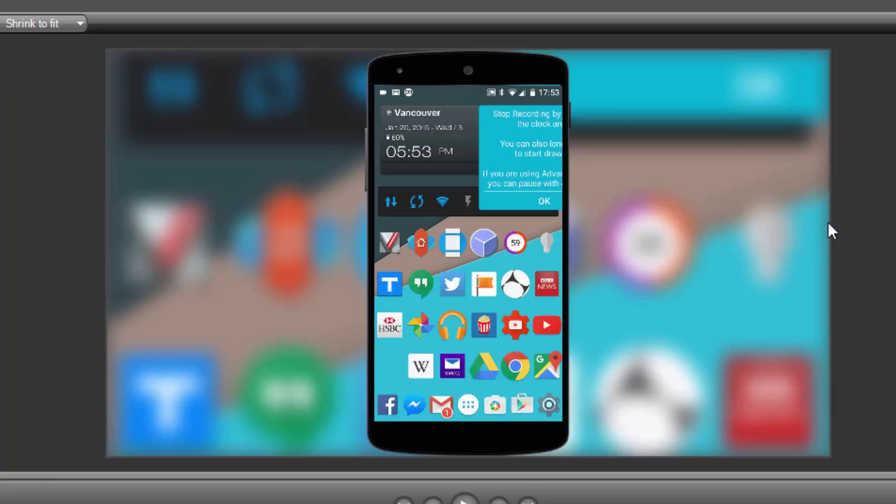
pyautogui.click(491, 300)
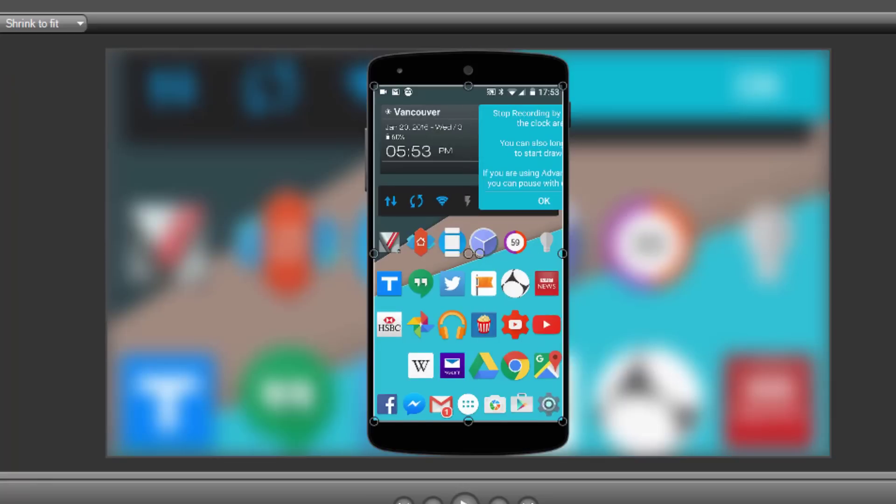
pyautogui.press('Up')
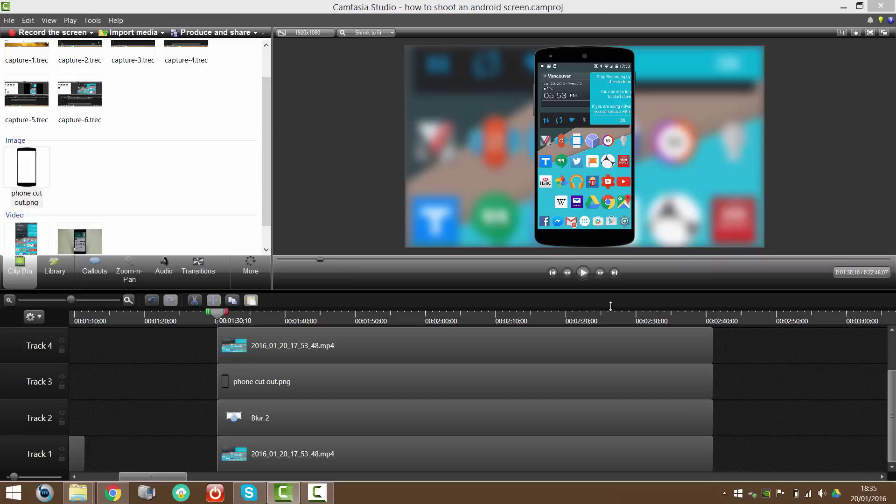
# Step: Select the four stacked clips on Tracks 1–4 and group them into Group 1
pyautogui.moveTo(611, 305); pyautogui.dragTo(610, 438)
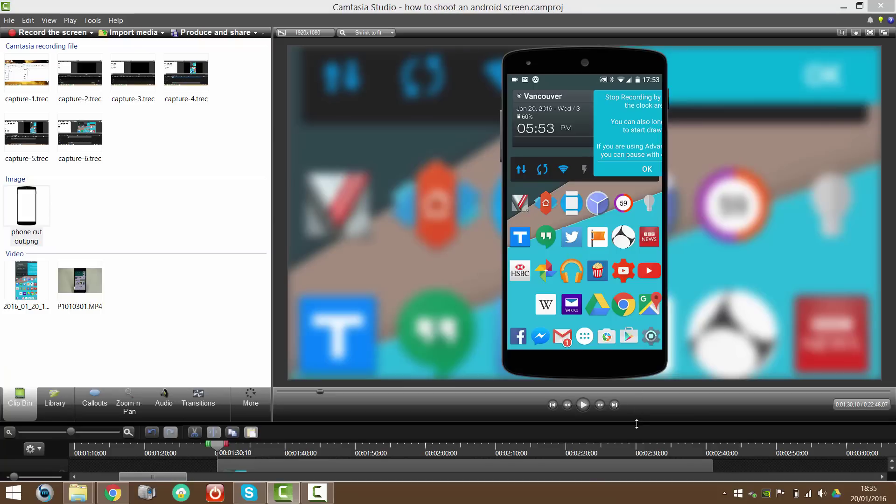
pyautogui.moveTo(635, 423); pyautogui.dragTo(650, 237)
pyautogui.moveTo(752, 345); pyautogui.dragTo(547, 459)
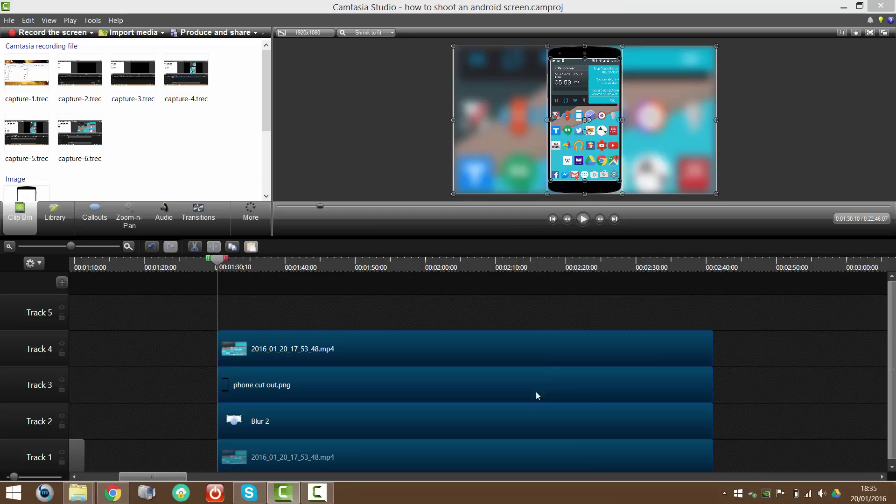
pyautogui.rightClick(538, 351)
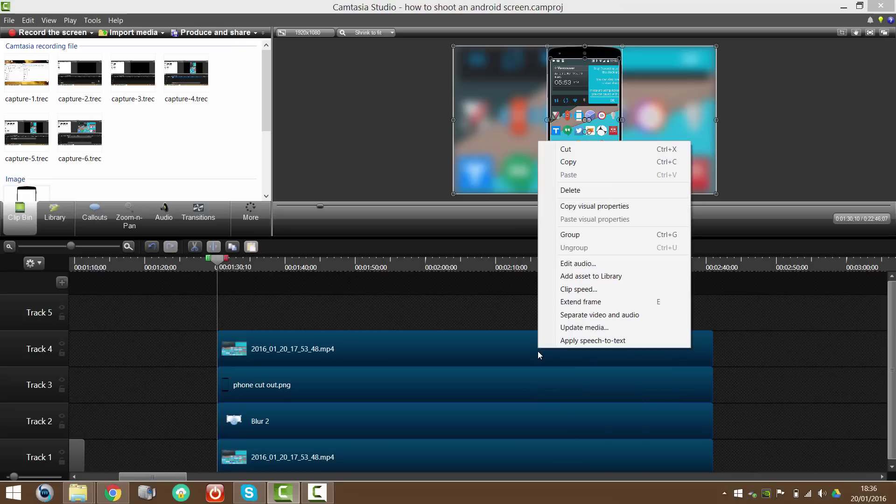
pyautogui.click(571, 235)
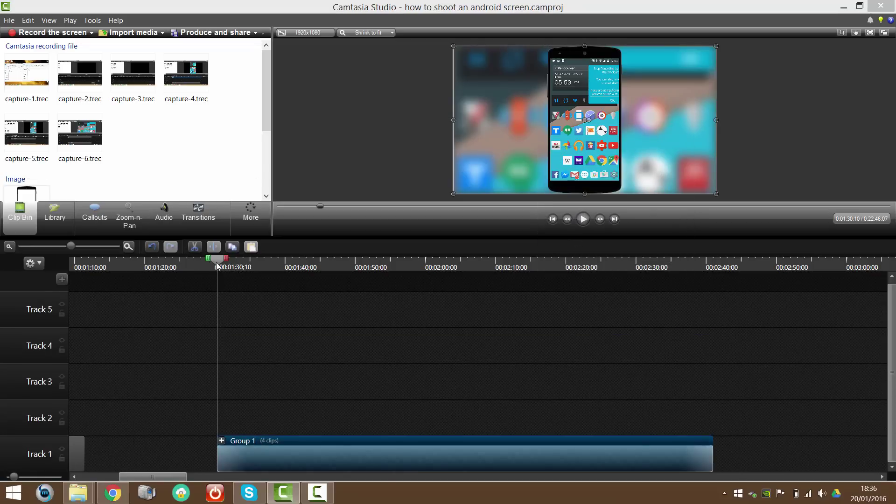
# Step: Split the group at 00:01:47:07, trim Group 2 to start at 00:01:59:28, split again and reposition Group 3
pyautogui.moveTo(216, 259); pyautogui.dragTo(443, 259)
pyautogui.click(211, 251)
pyautogui.click(456, 279)
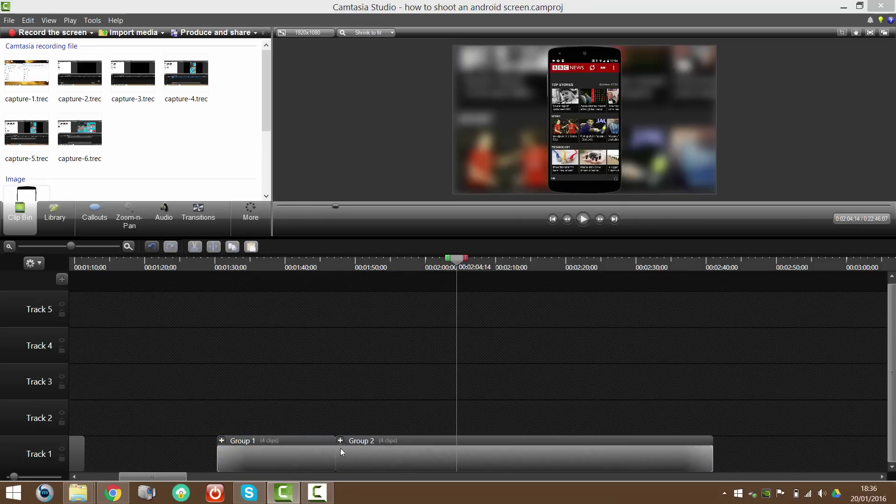
pyautogui.moveTo(336, 454); pyautogui.dragTo(364, 447)
pyautogui.click(219, 248)
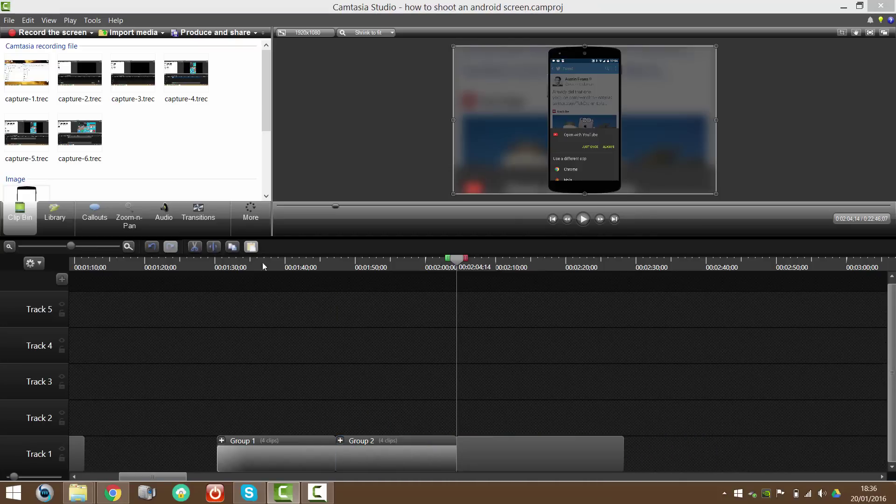
pyautogui.moveTo(492, 438); pyautogui.dragTo(461, 452)
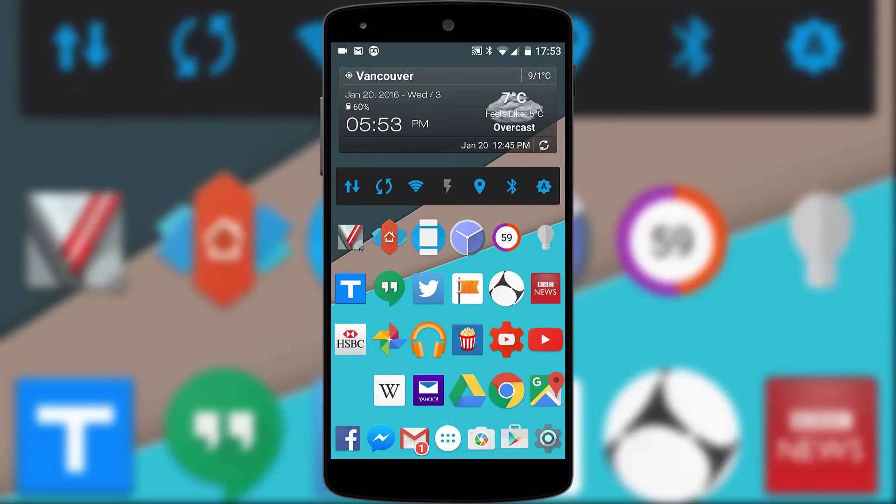
# Step: Open the BBC News app on the phone and the Liverpool 3-0 Exeter City story
pyautogui.click(545, 288)
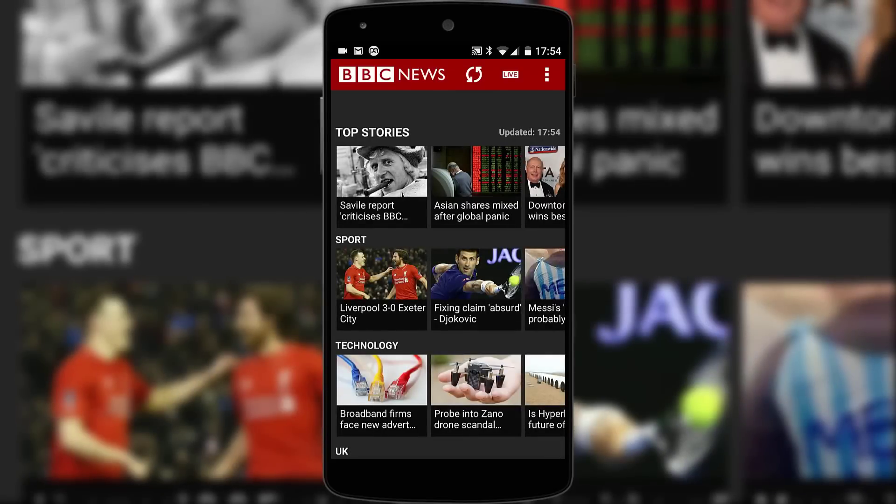
pyautogui.click(381, 287)
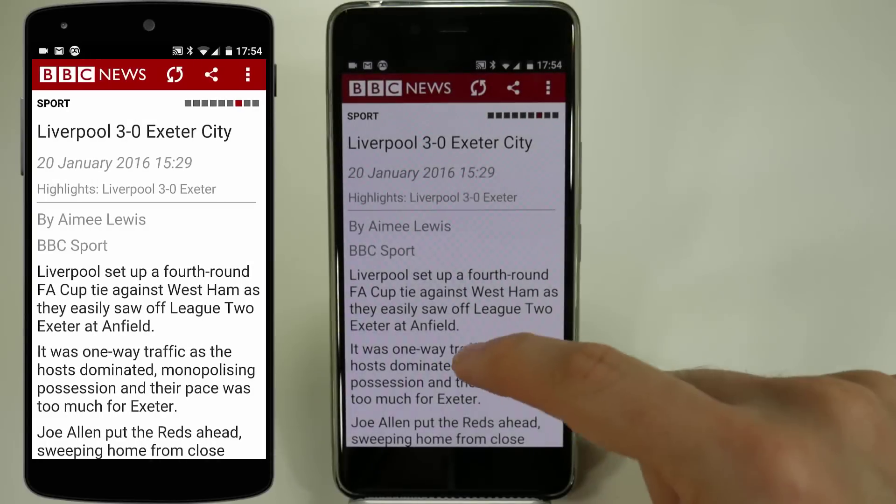
# Step: Scroll the Liverpool article, return to the phone's home screen and scroll the Twitter timeline
pyautogui.scroll(-15, 462, 364)
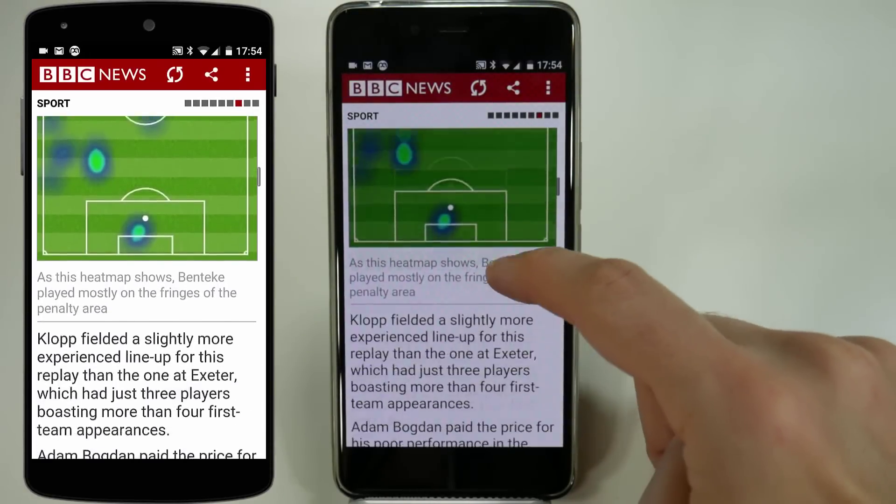
pyautogui.scroll(-10, 462, 327)
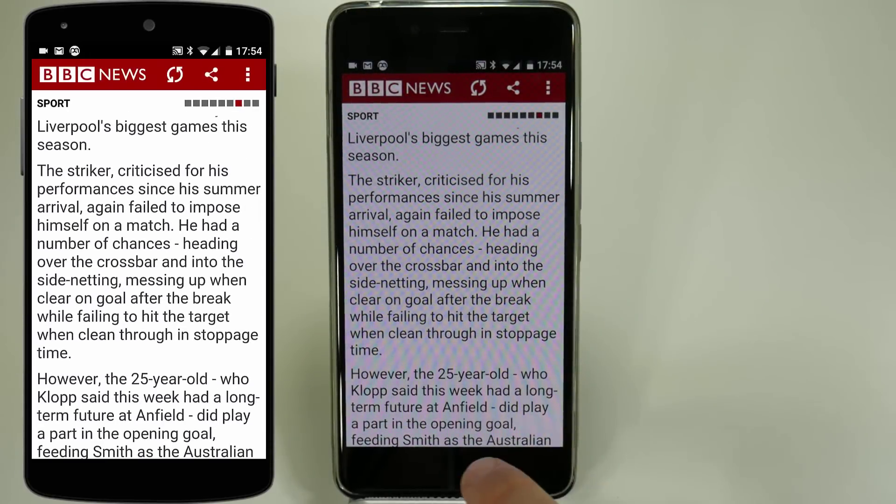
pyautogui.click(481, 469)
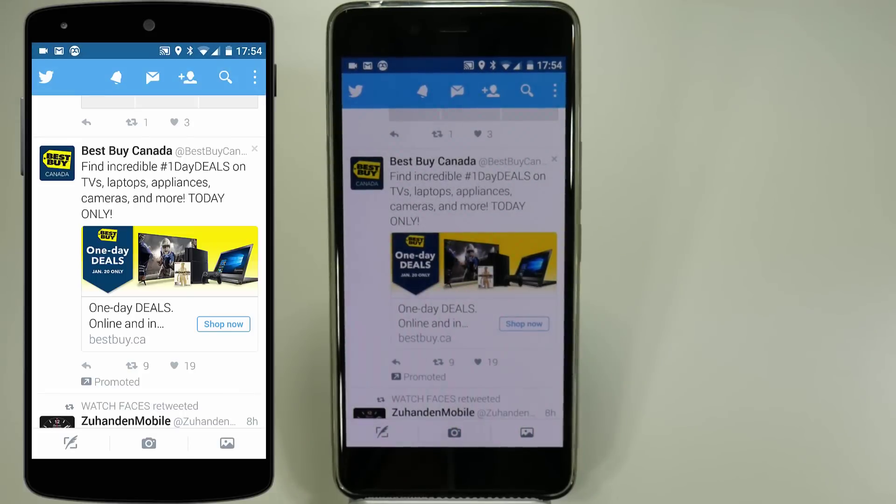
pyautogui.scroll(-10, 467, 280)
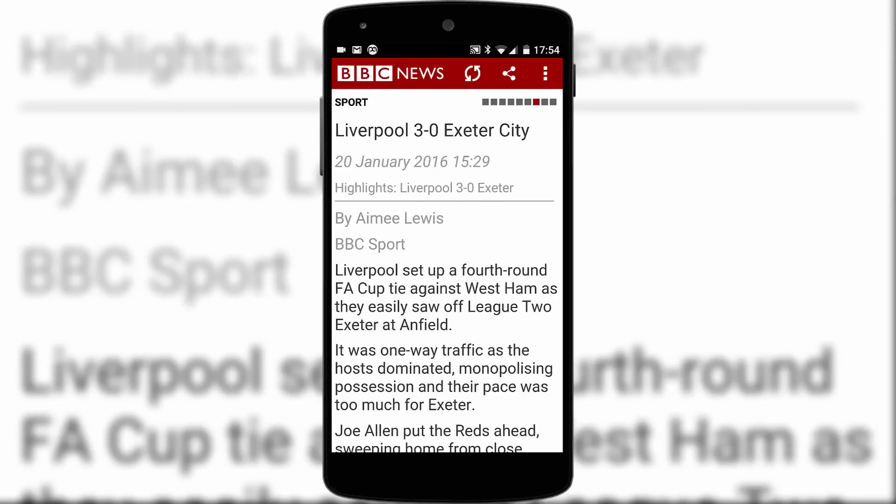
# Step: Scroll the Liverpool article down to the Benteke heatmap and Klopp line-up paragraph
pyautogui.scroll(-20, 447, 280)
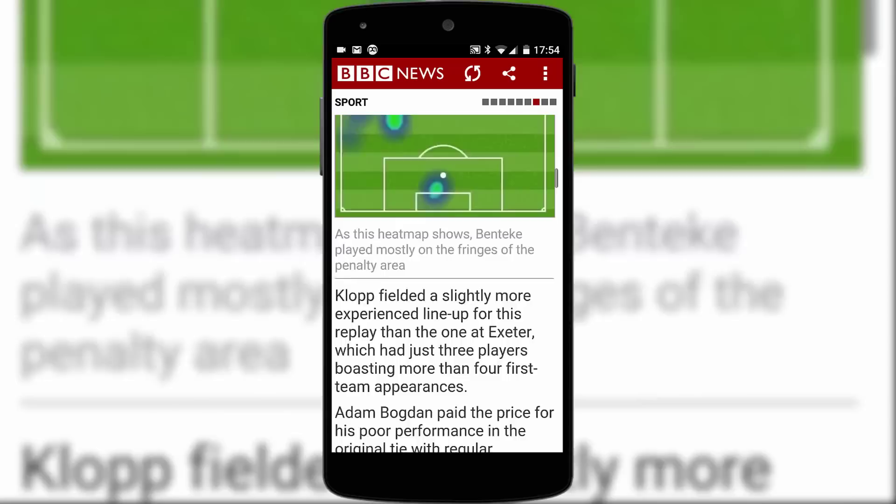